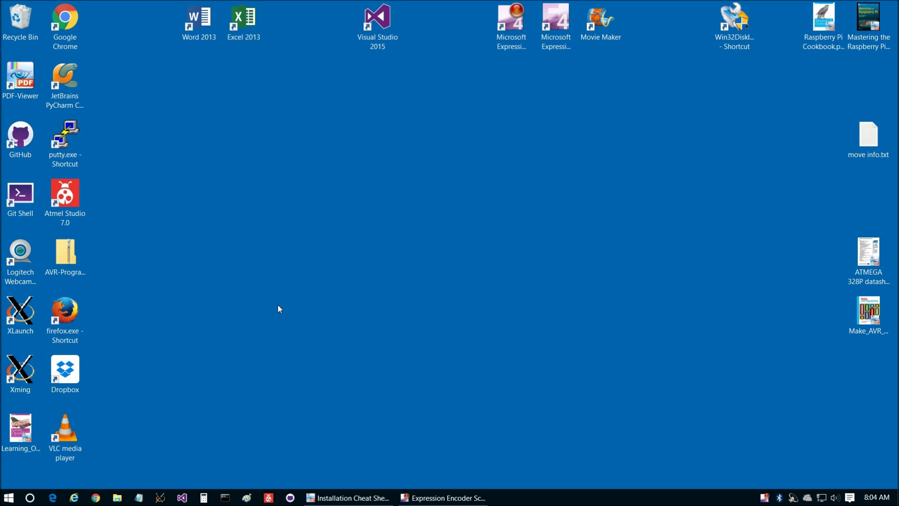
# - Google 'github microcontrollersandmore' and open the MicrocontrollersAndMore GitHub profile
pyautogui.click(73, 497)
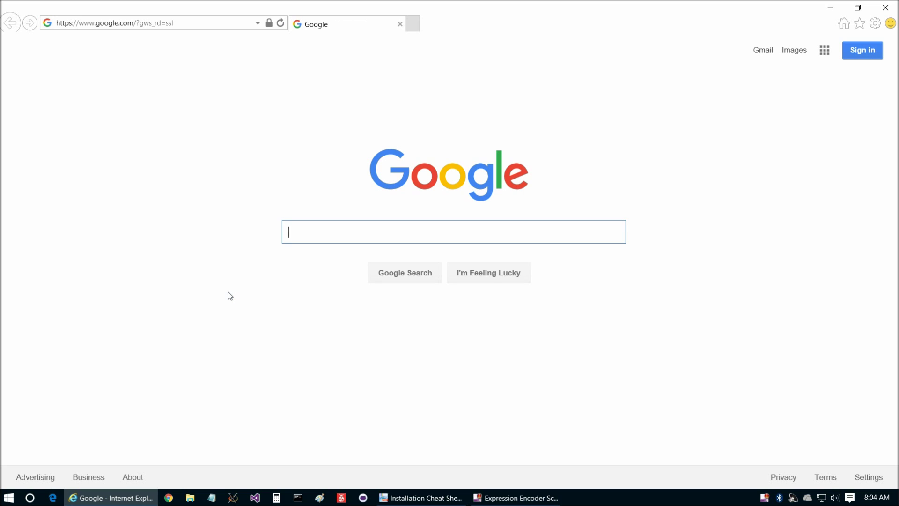
pyautogui.write('gi')
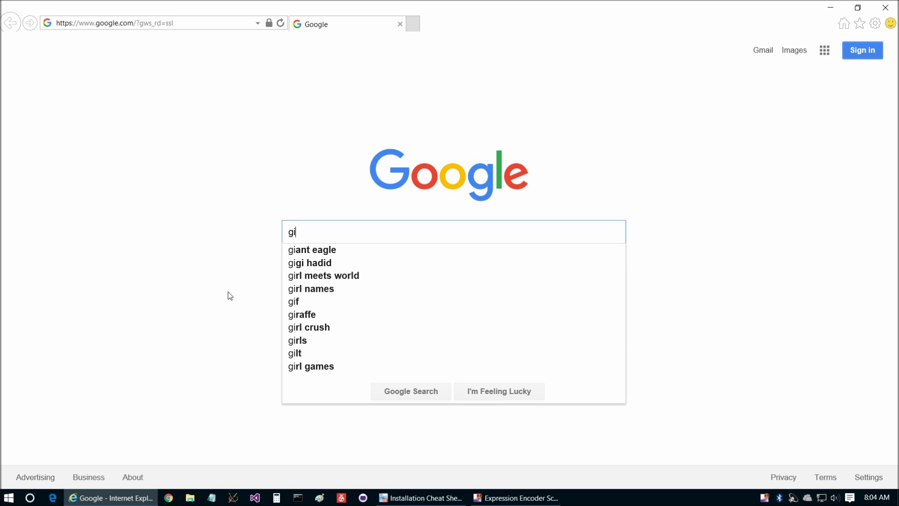
pyautogui.write('thub mi')
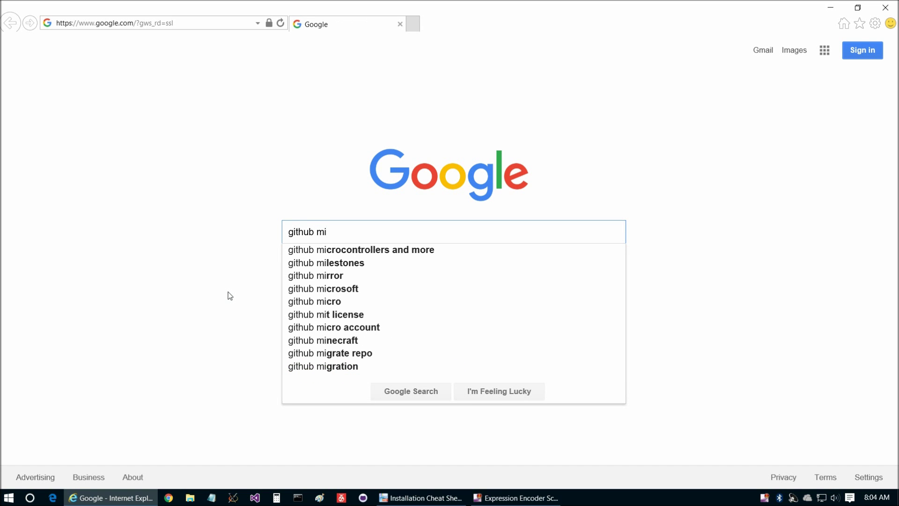
pyautogui.press('Down')
pyautogui.click(384, 232)
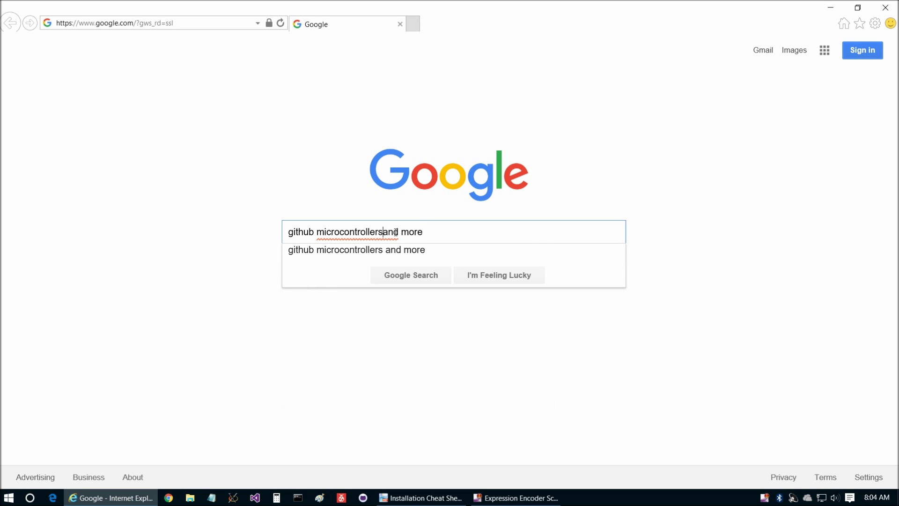
pyautogui.press('BackSpace')
pyautogui.press('Return')
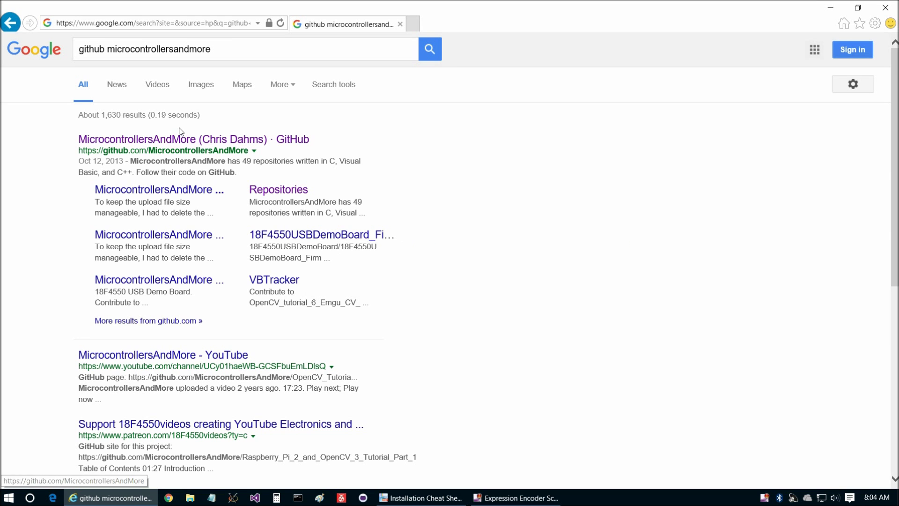
pyautogui.click(181, 140)
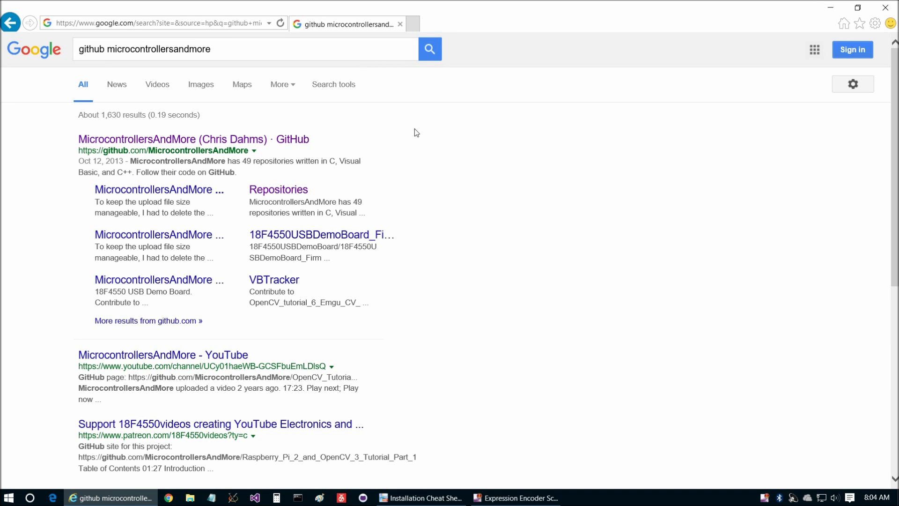
# - Open the OpenCV_3_Windows_10_Installation_Tutorial repository from the profile's repository list
pyautogui.click(414, 83)
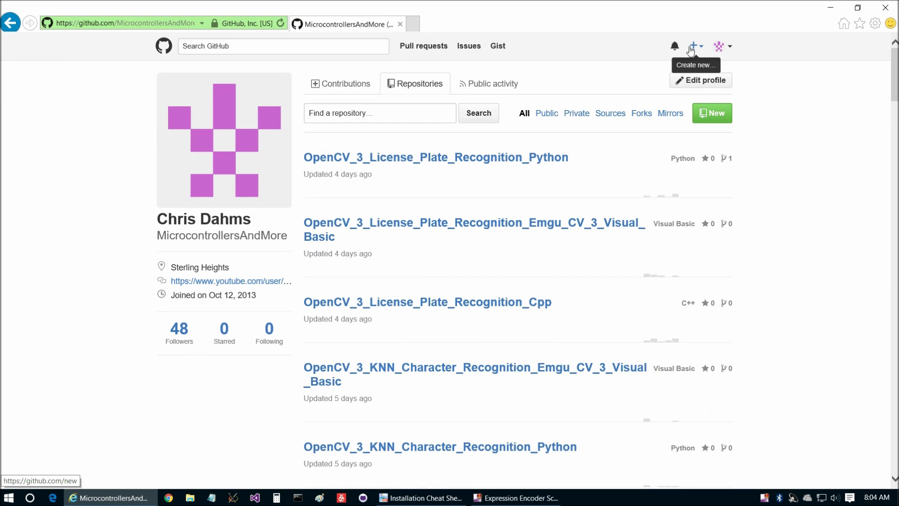
pyautogui.click(859, 23)
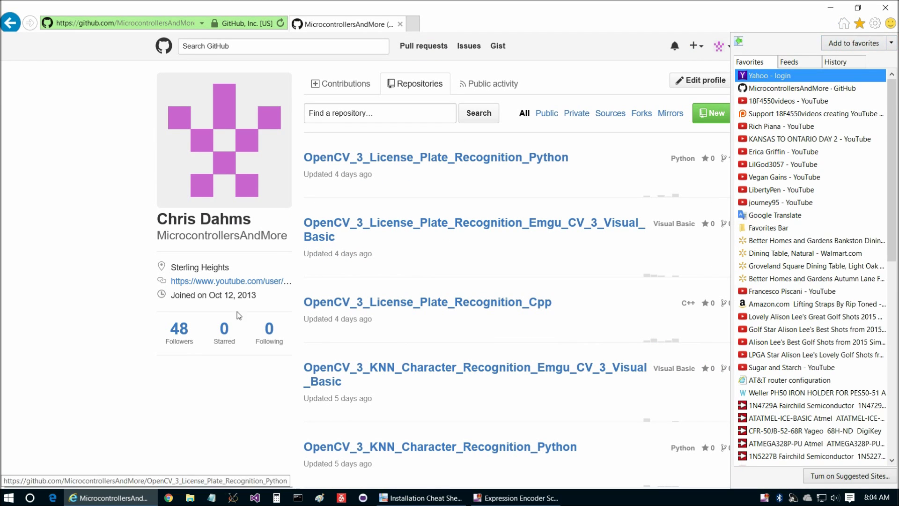
pyautogui.click(100, 397)
pyautogui.scroll(-3, 74, 272)
pyautogui.scroll(-2, 79, 274)
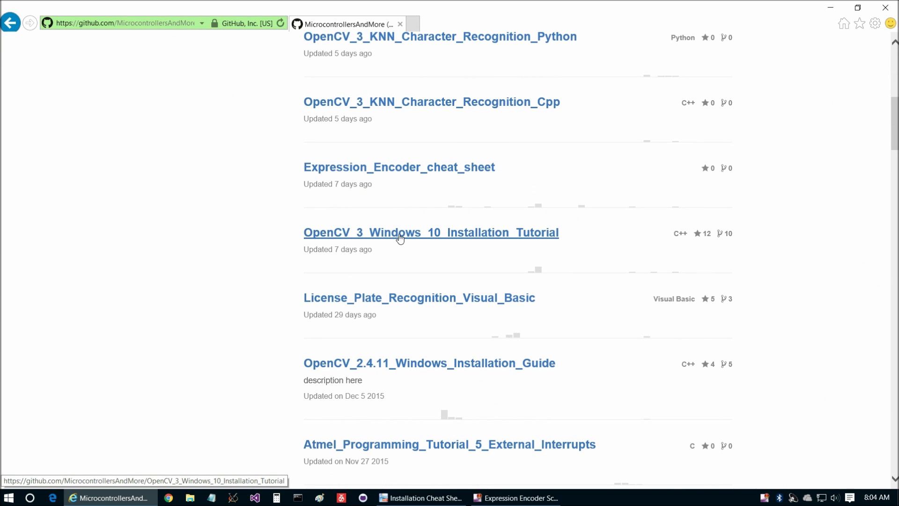
pyautogui.click(469, 238)
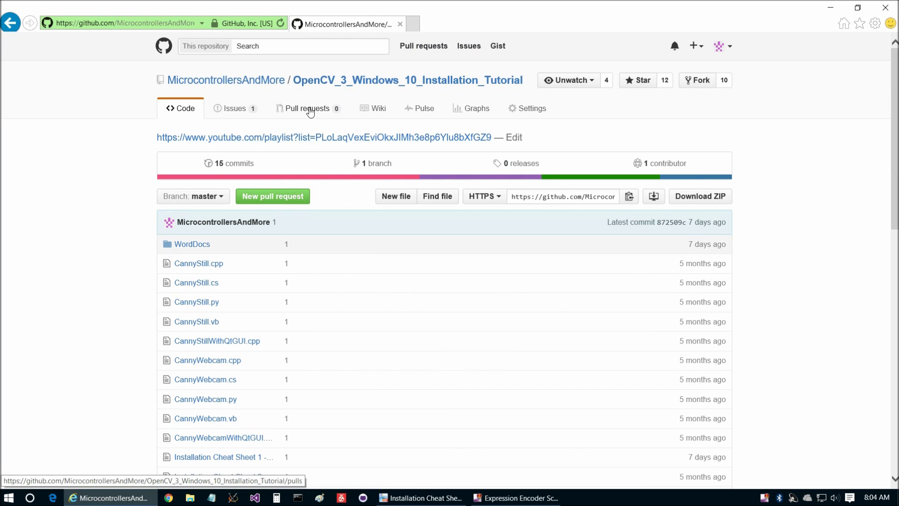
# - View the linked OpenCV 3 Windows Installation Guide YouTube playlist, then return to the repository list
pyautogui.click(306, 137)
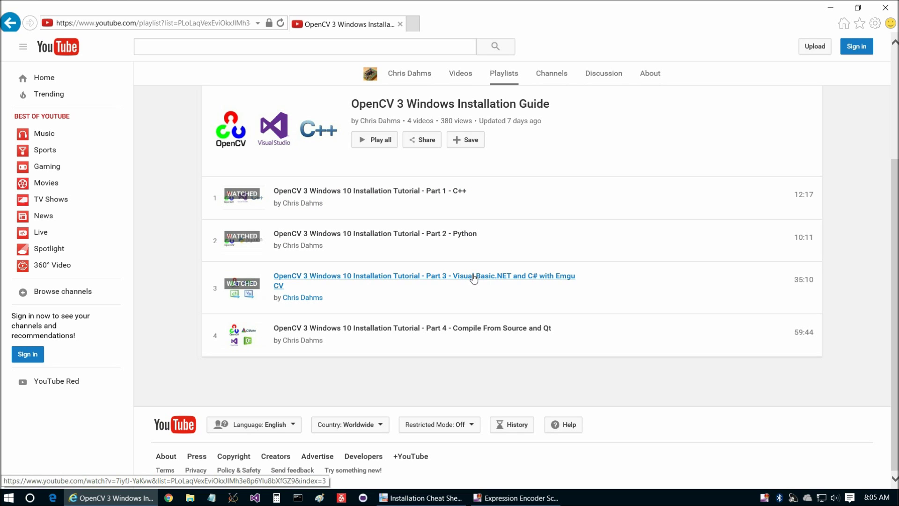
pyautogui.click(10, 23)
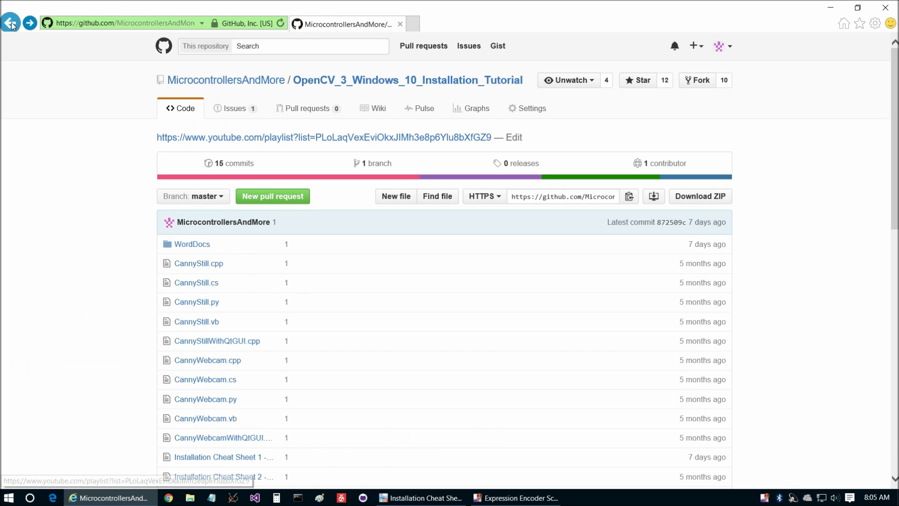
pyautogui.click(10, 22)
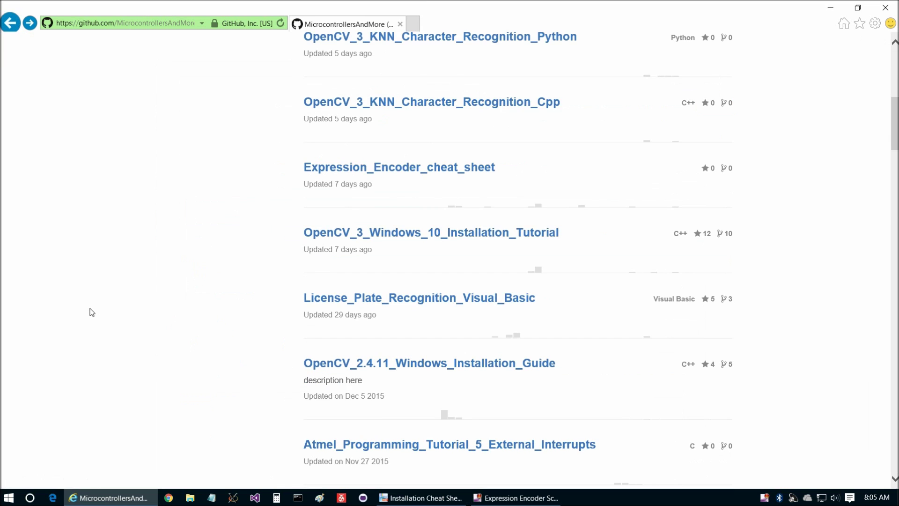
pyautogui.scroll(3, 167, 208)
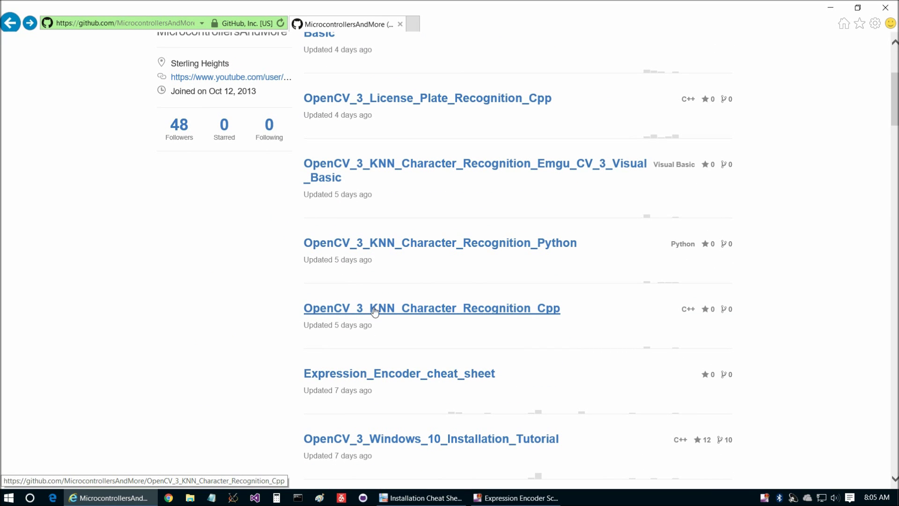
# - View full-size KNN_Overview.png from OpenCV_3_KNN_Character_Recognition_Cpp's DocsAndPresentation folder, then go back
pyautogui.click(481, 310)
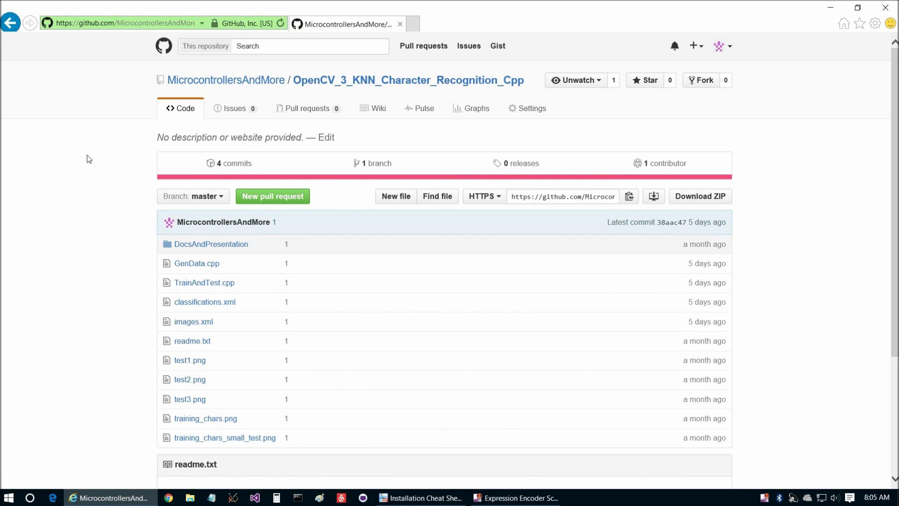
pyautogui.scroll(-1, 88, 156)
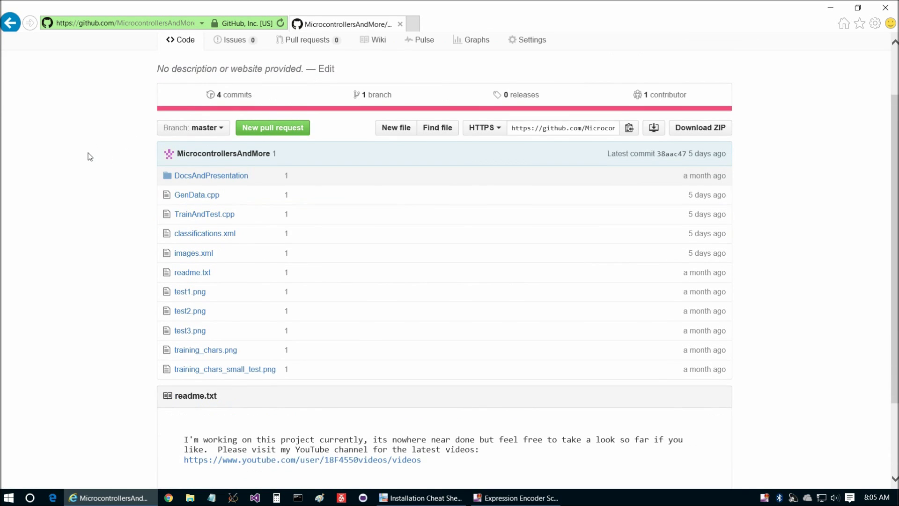
pyautogui.click(203, 178)
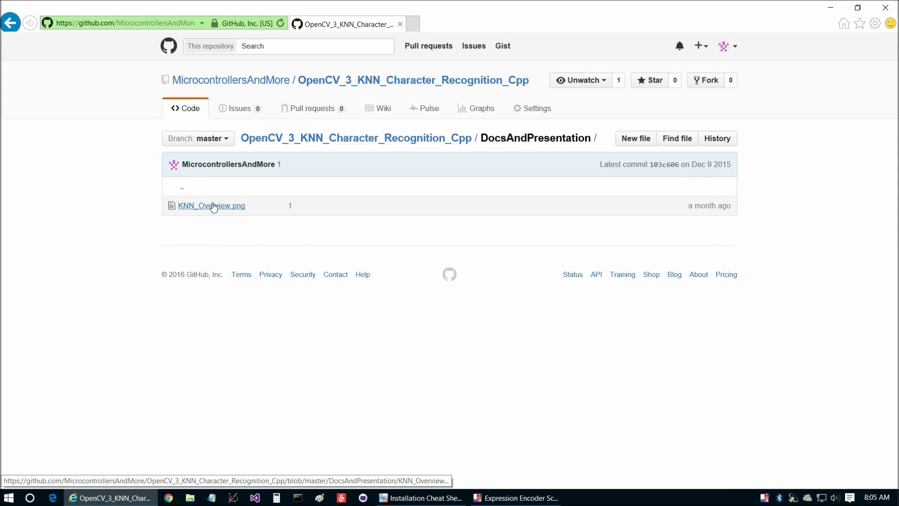
pyautogui.click(213, 206)
pyautogui.click(634, 237)
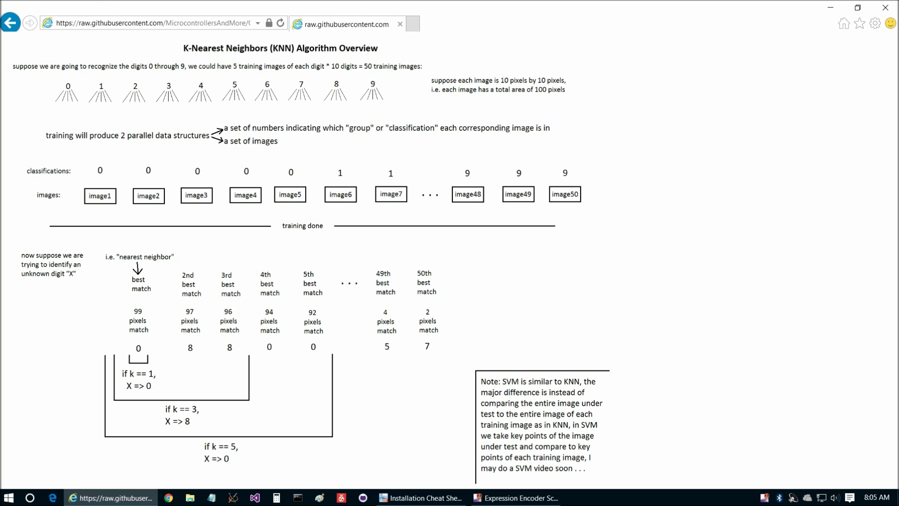
pyautogui.click(10, 23)
# - Return to the repository root and highlight TrainAndTest.cpp, GenData.cpp, classifications.xml and images.xml
pyautogui.click(9, 23)
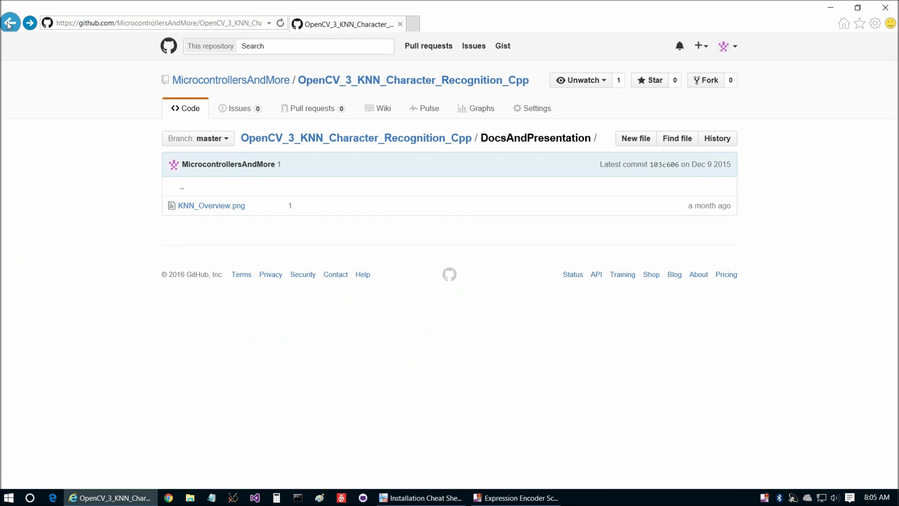
pyautogui.scroll(-1, 132, 231)
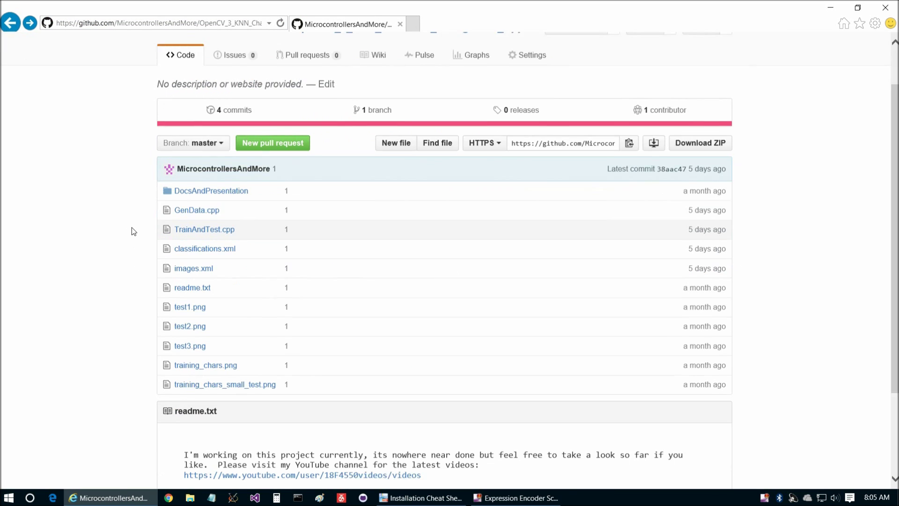
pyautogui.scroll(-1, 131, 230)
pyautogui.moveTo(233, 199); pyautogui.dragTo(167, 199)
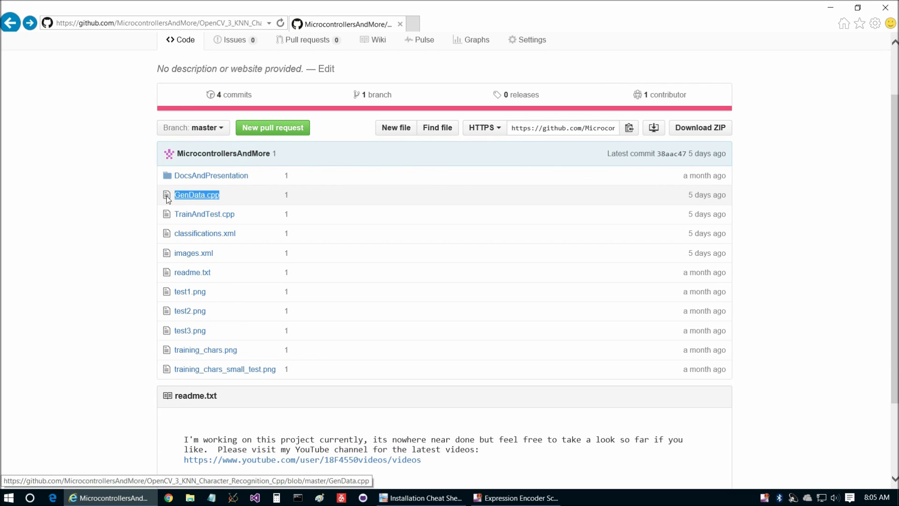
pyautogui.moveTo(249, 214); pyautogui.dragTo(163, 214)
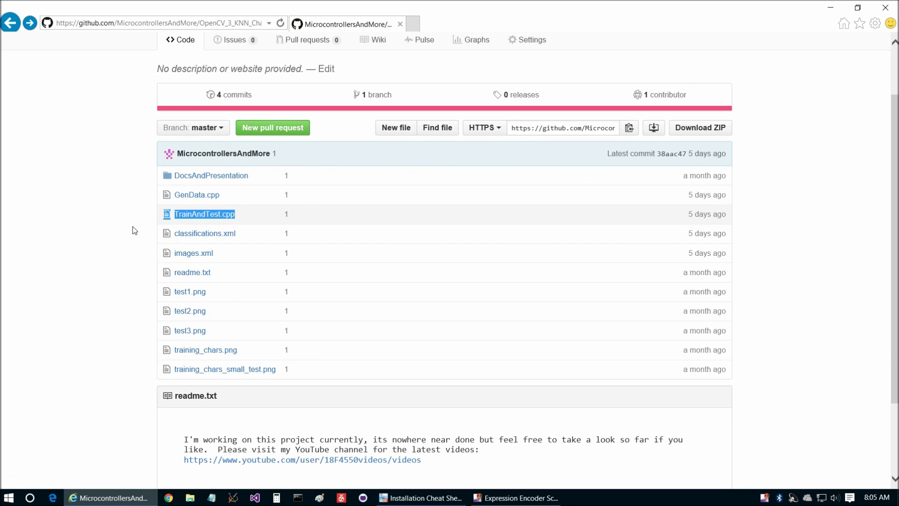
pyautogui.moveTo(233, 197); pyautogui.dragTo(165, 196)
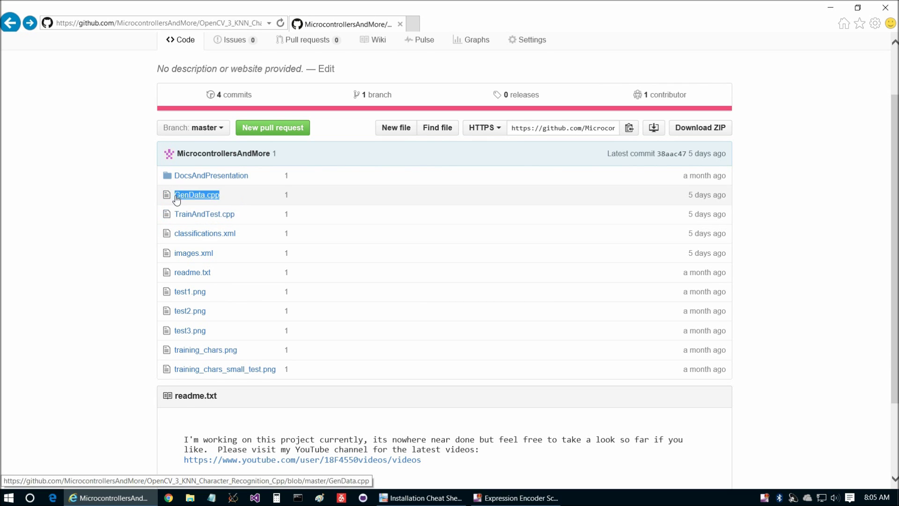
pyautogui.moveTo(251, 236); pyautogui.dragTo(166, 234)
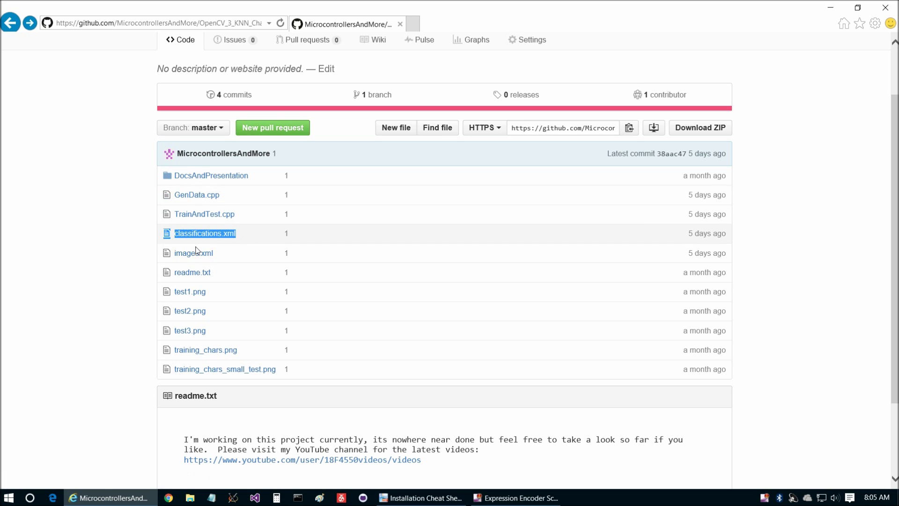
pyautogui.moveTo(234, 256); pyautogui.dragTo(141, 252)
pyautogui.click(141, 251)
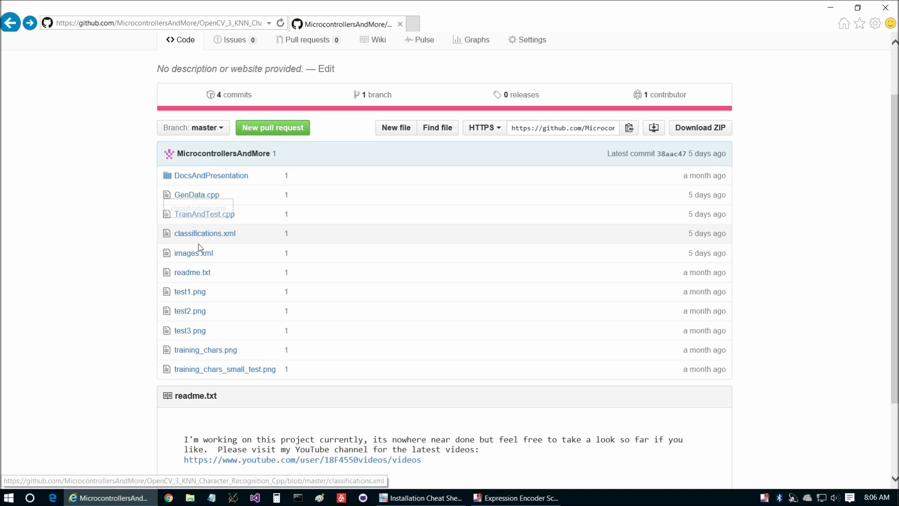
# - Highlight classifications.xml, images.xml, readme.txt and the readme description, then open training_chars.png
pyautogui.moveTo(245, 234); pyautogui.dragTo(179, 234)
pyautogui.moveTo(234, 253); pyautogui.dragTo(153, 254)
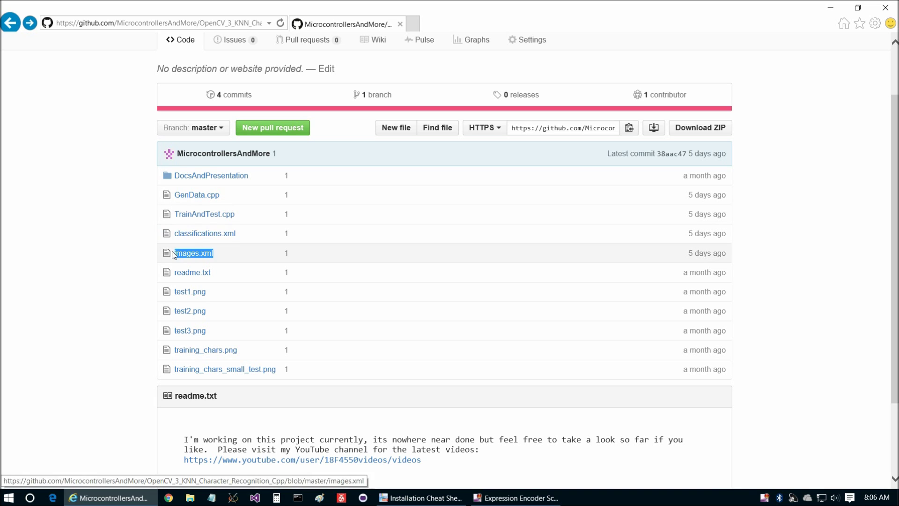
pyautogui.click(108, 258)
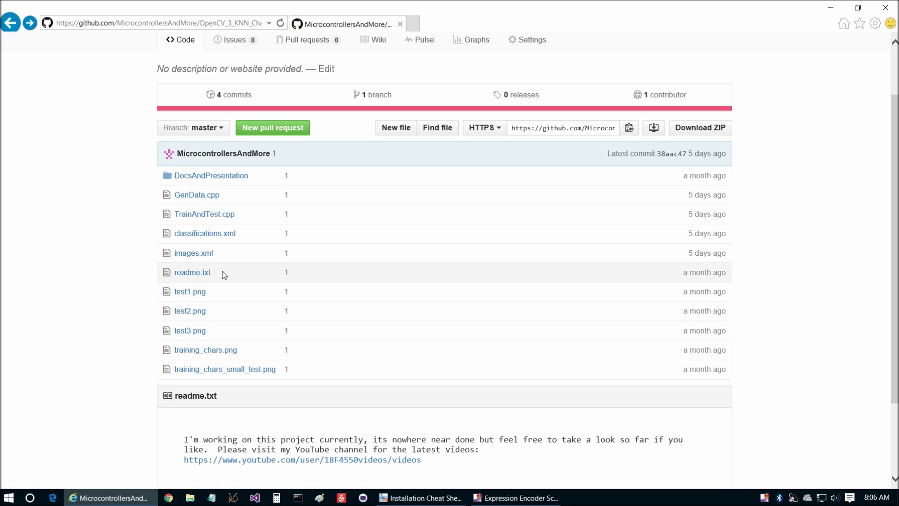
pyautogui.moveTo(233, 274); pyautogui.dragTo(169, 274)
pyautogui.click(227, 438)
pyautogui.moveTo(227, 437); pyautogui.dragTo(534, 450)
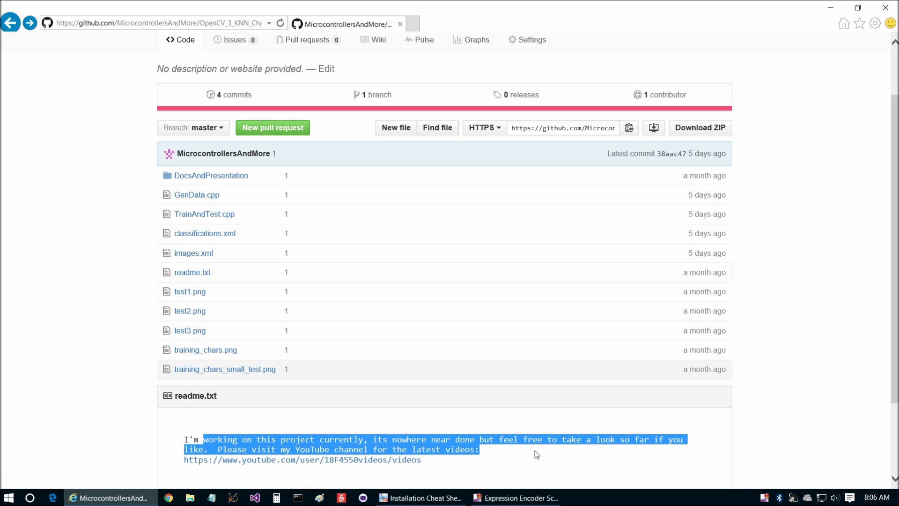
pyautogui.click(440, 420)
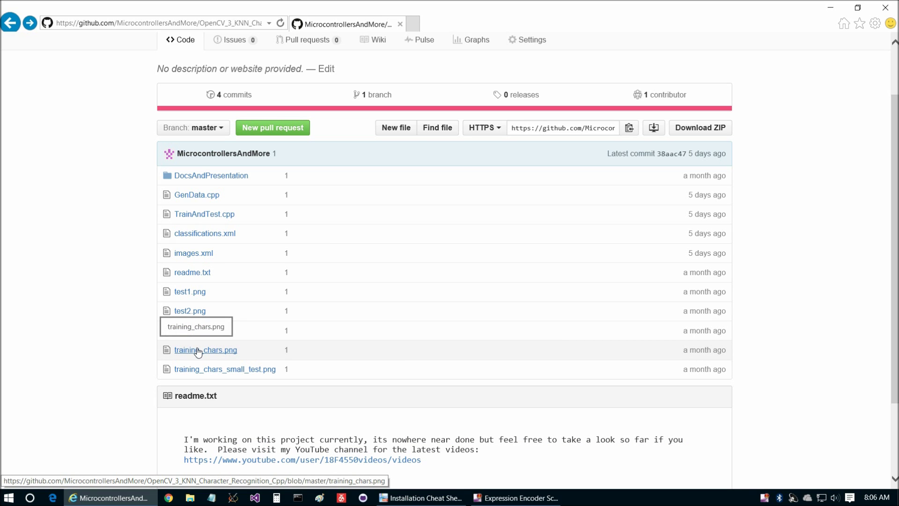
pyautogui.click(217, 356)
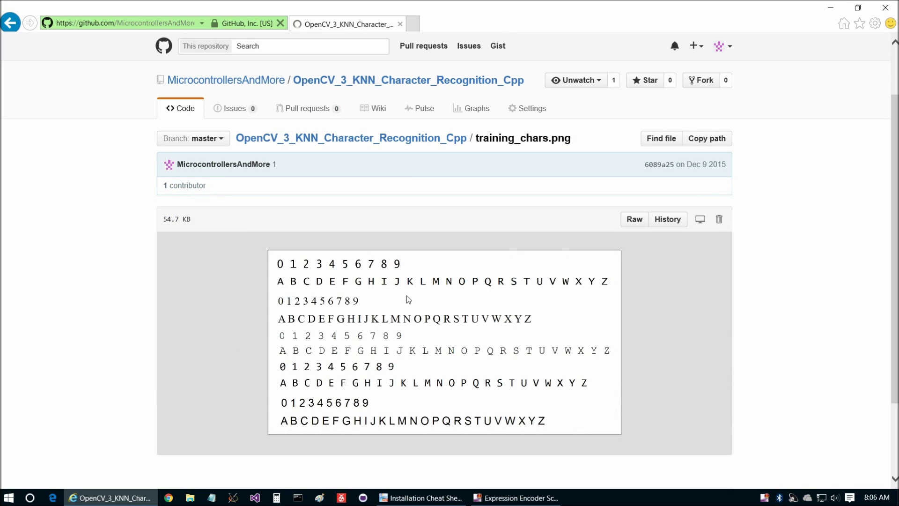
# - View raw training_chars.png, then point out GenData.cpp, the test images and TrainAndTest.cpp
pyautogui.click(629, 221)
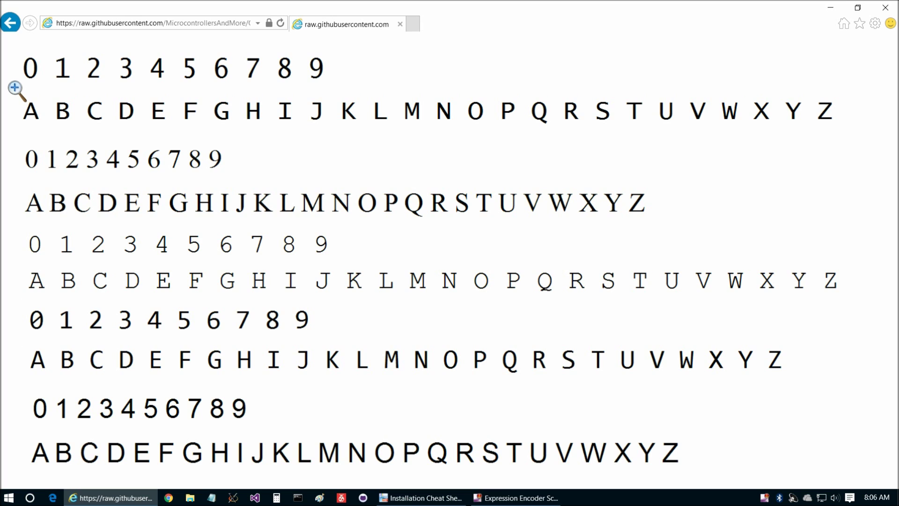
pyautogui.click(10, 23)
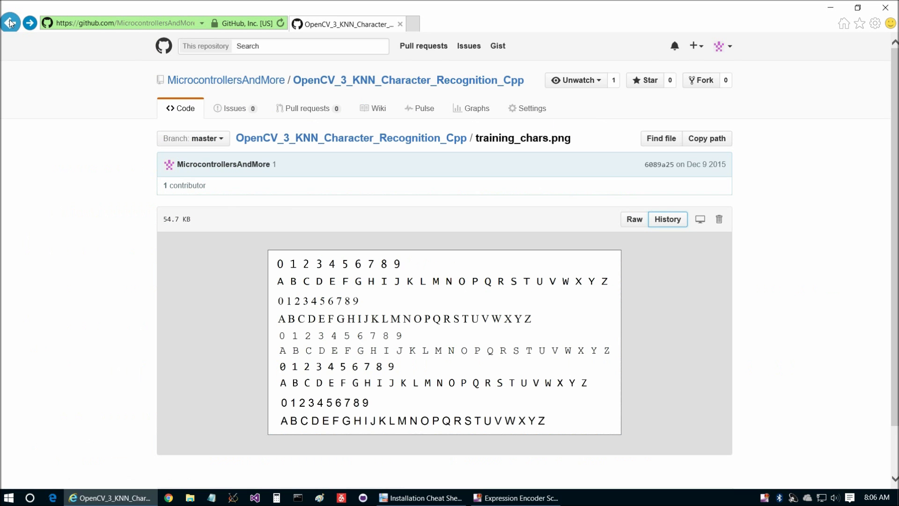
pyautogui.click(9, 22)
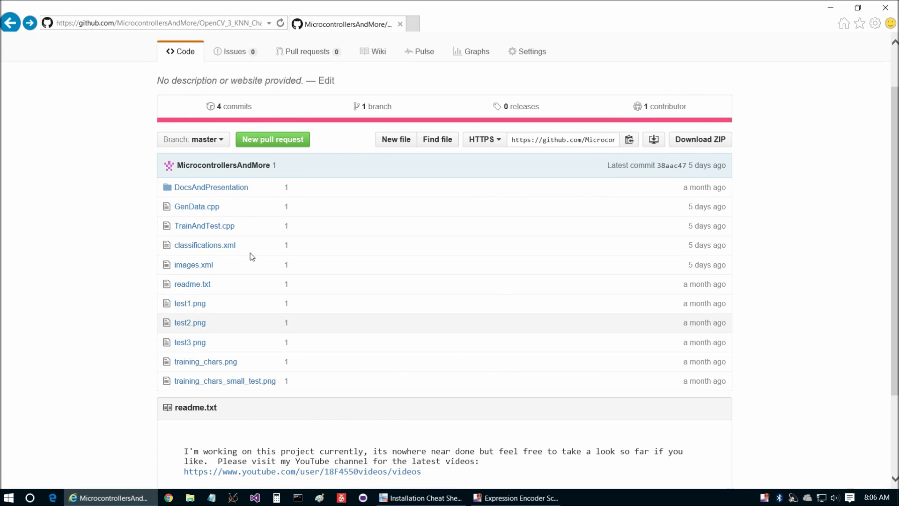
pyautogui.moveTo(239, 204); pyautogui.dragTo(147, 205)
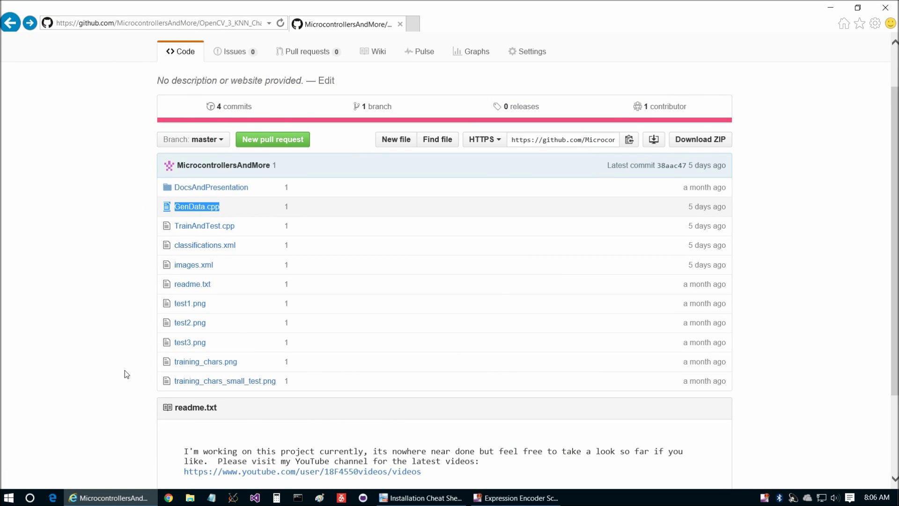
pyautogui.moveTo(234, 303); pyautogui.dragTo(150, 303)
pyautogui.moveTo(225, 322); pyautogui.dragTo(141, 320)
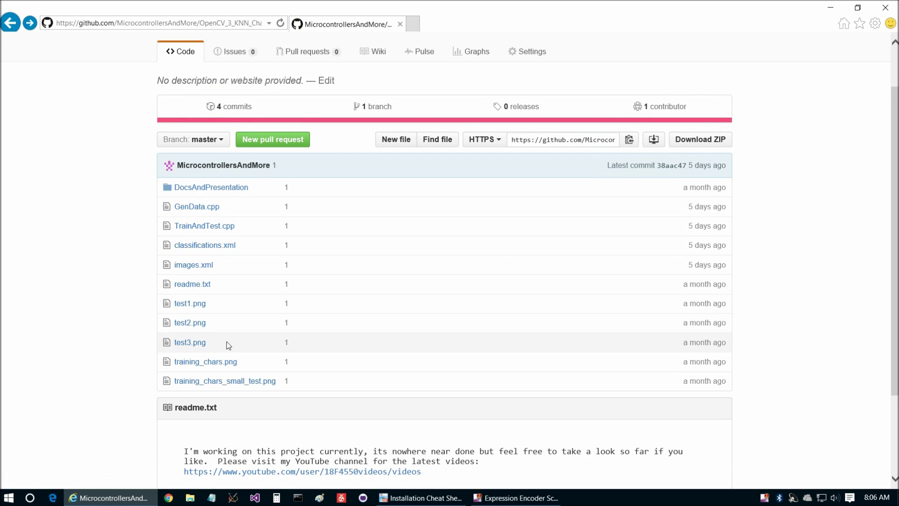
pyautogui.moveTo(227, 343); pyautogui.dragTo(151, 343)
pyautogui.moveTo(239, 226); pyautogui.dragTo(135, 226)
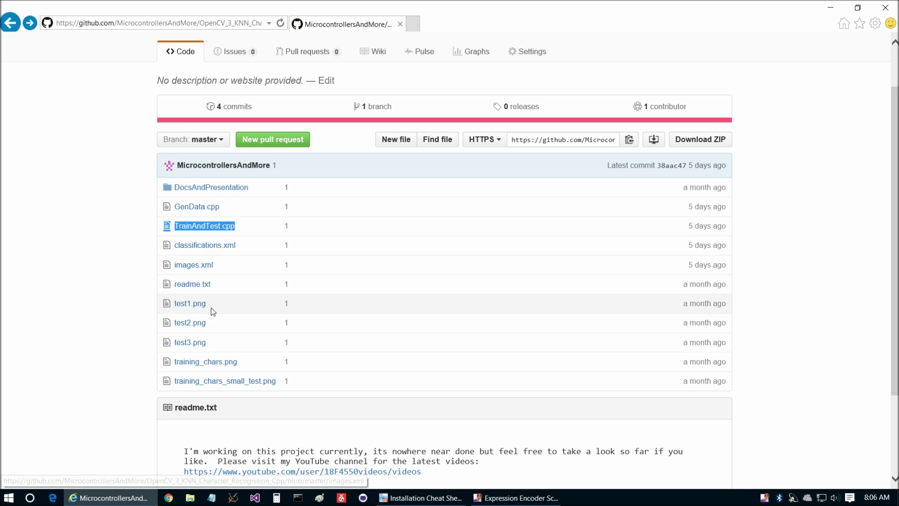
# - Look at test1.png (ABC123), test2.png (DEF456) and test3.png (XYZ789)
pyautogui.click(190, 304)
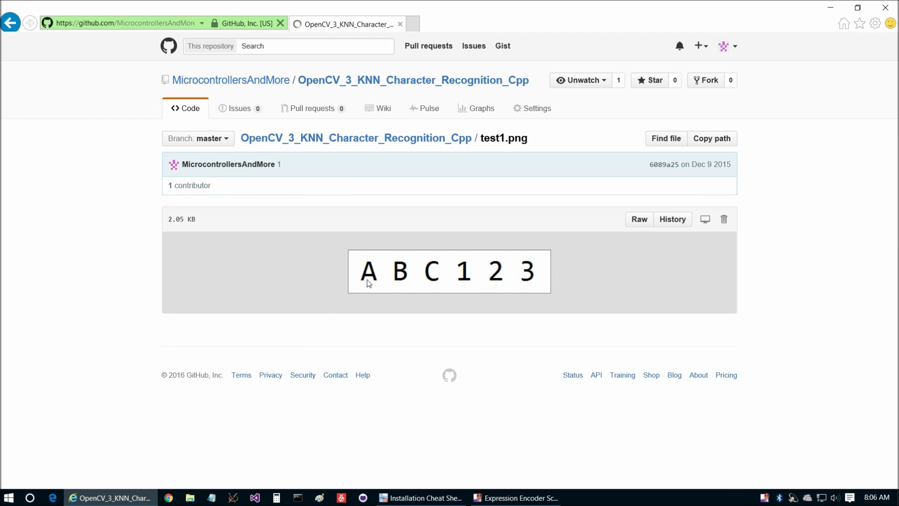
pyautogui.click(18, 23)
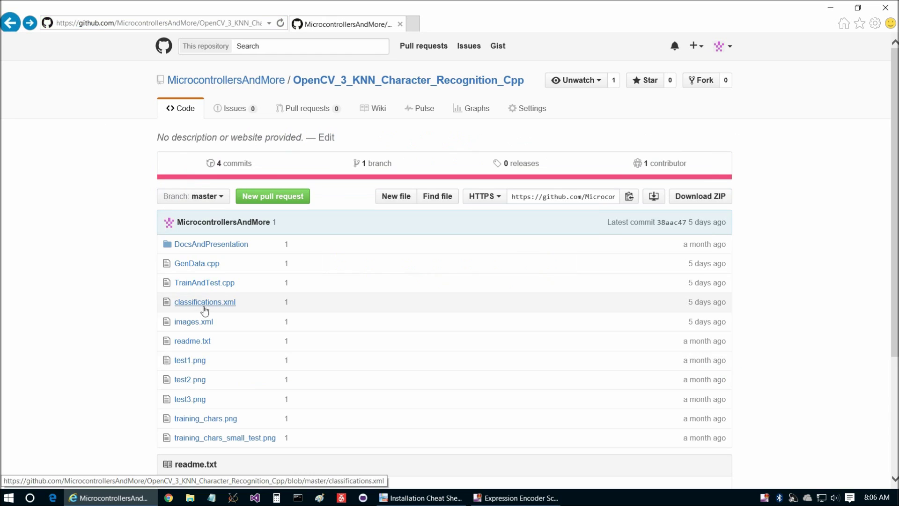
pyautogui.click(186, 378)
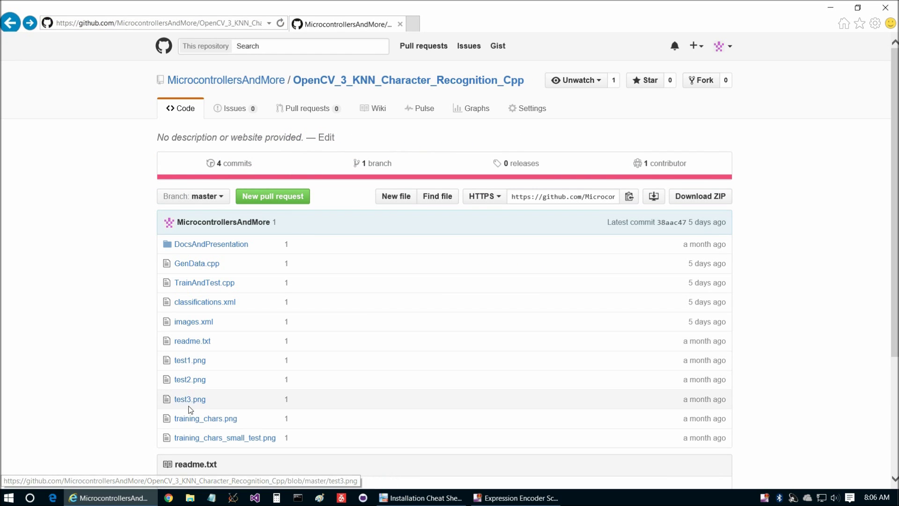
pyautogui.click(190, 399)
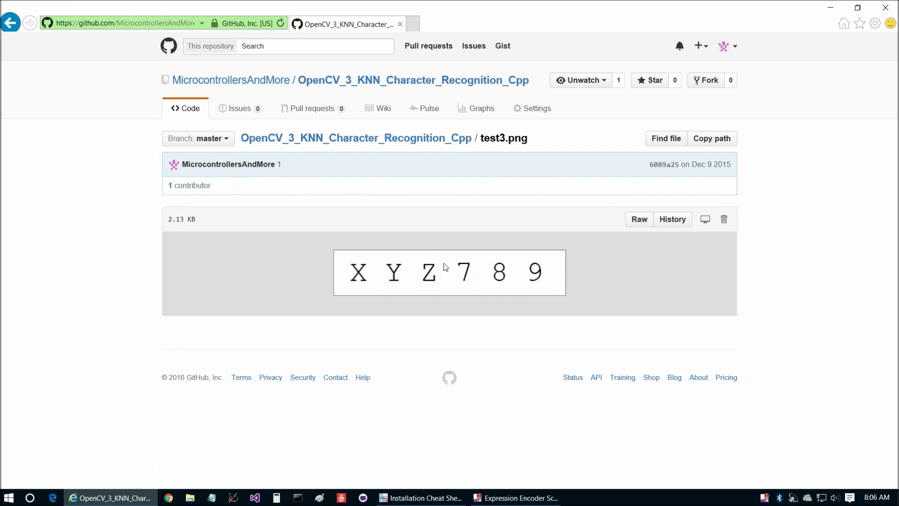
pyautogui.click(9, 24)
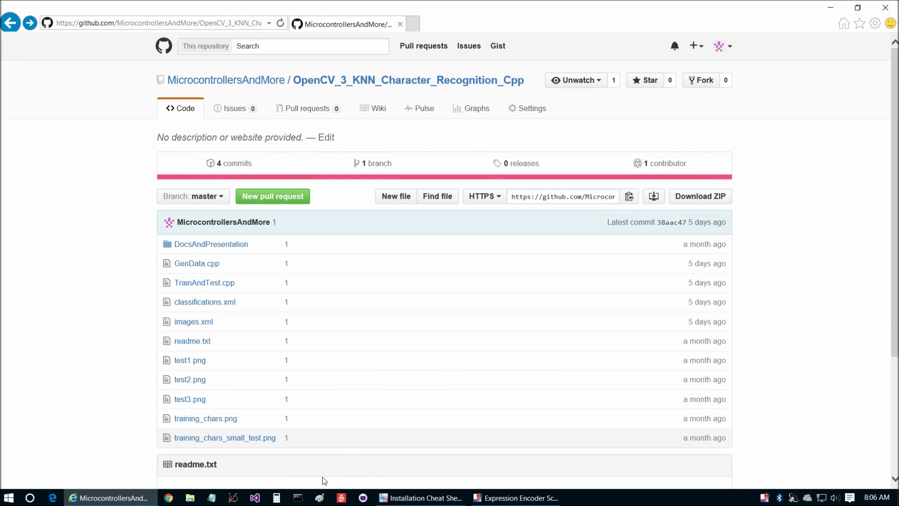
# - Launch Visual Studio, select all of GenData.cpp's raw source, and switch to Visual Studio
pyautogui.click(255, 498)
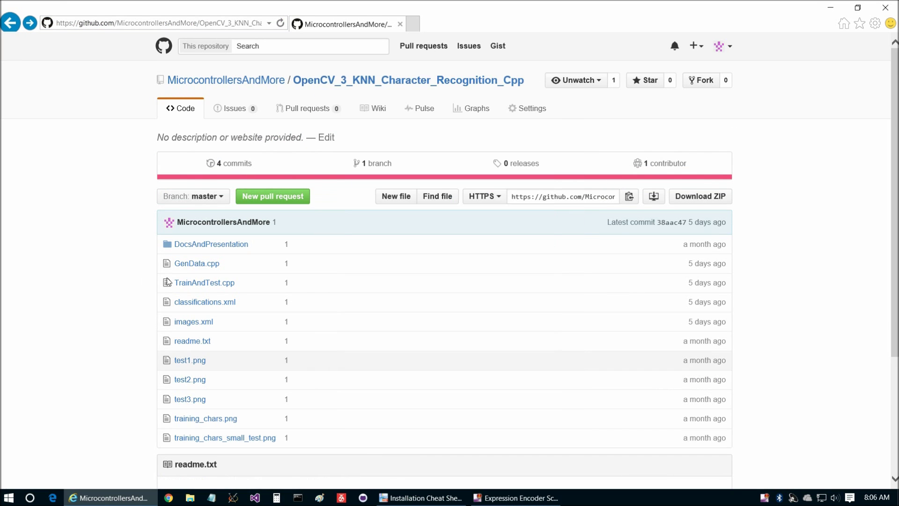
pyautogui.click(190, 266)
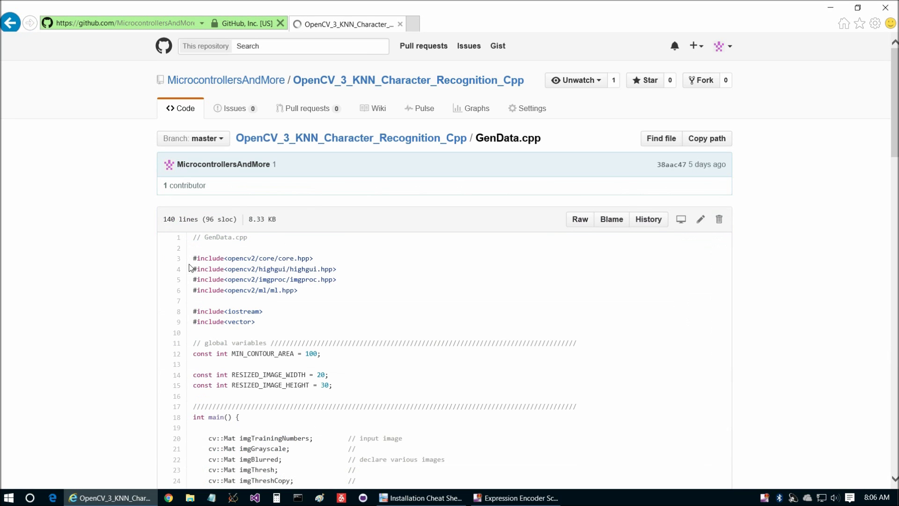
pyautogui.click(580, 219)
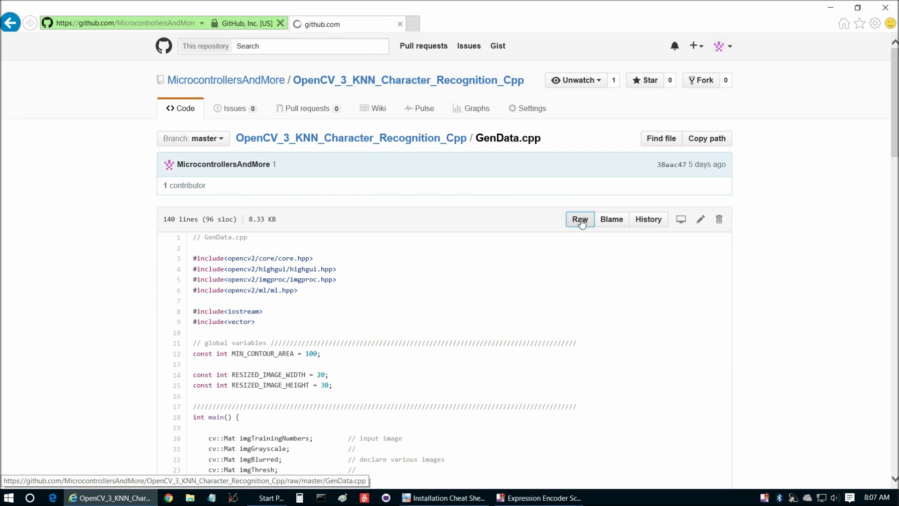
pyautogui.moveTo(83, 79); pyautogui.dragTo(284, 208)
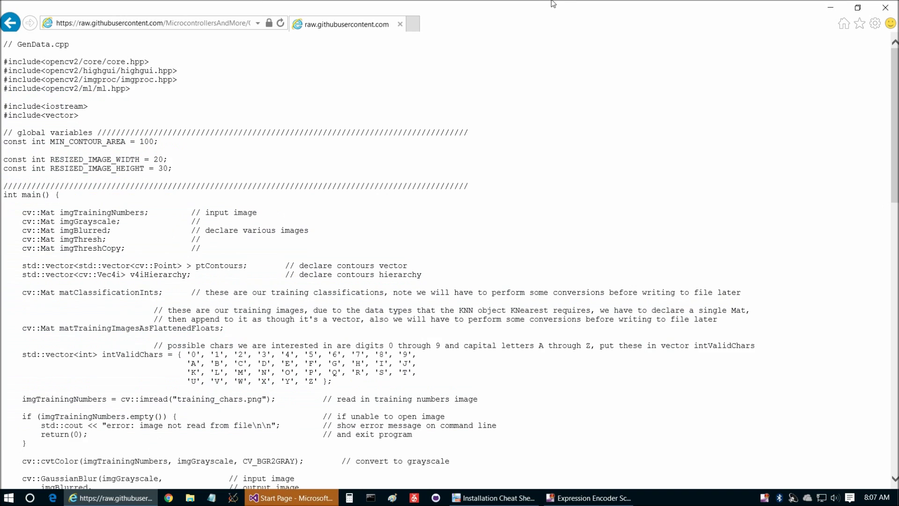
pyautogui.click(291, 497)
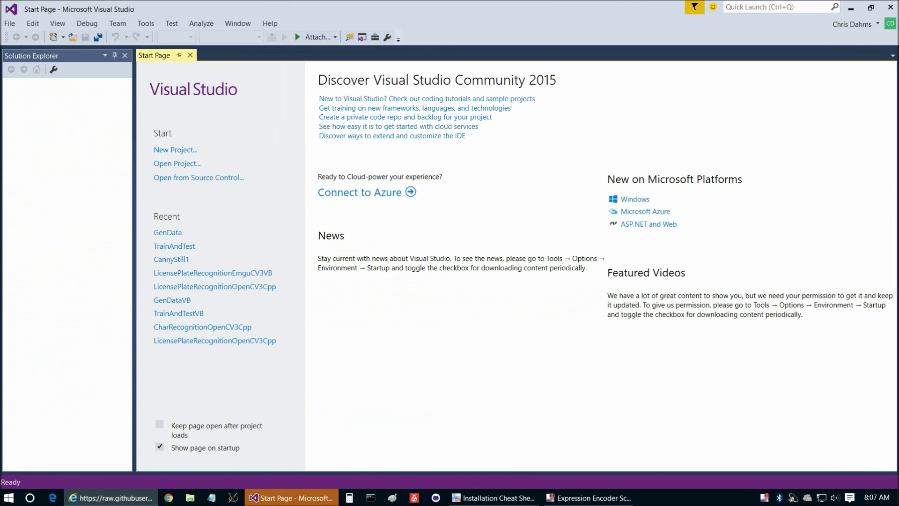
# - Close the Start Page and create an empty Visual C++ project named GenData
pyautogui.click(189, 55)
pyautogui.click(14, 27)
pyautogui.moveTo(27, 37)
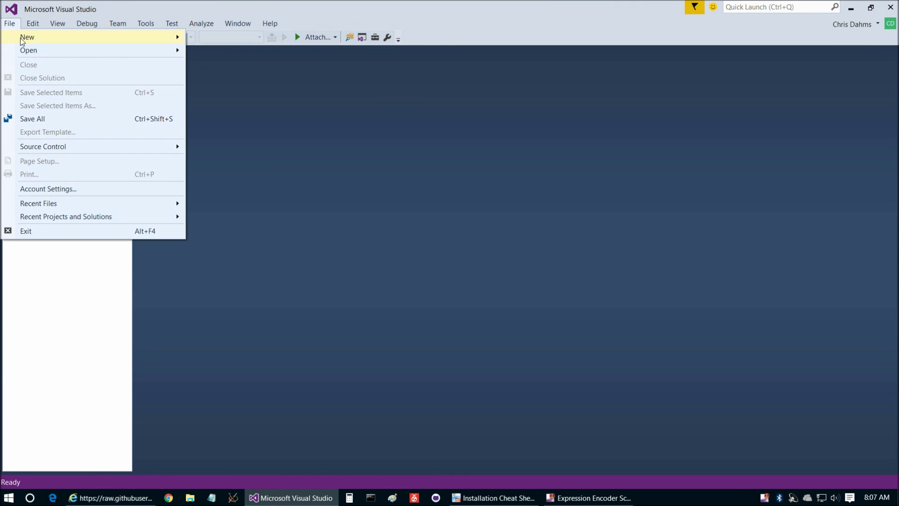
pyautogui.click(210, 40)
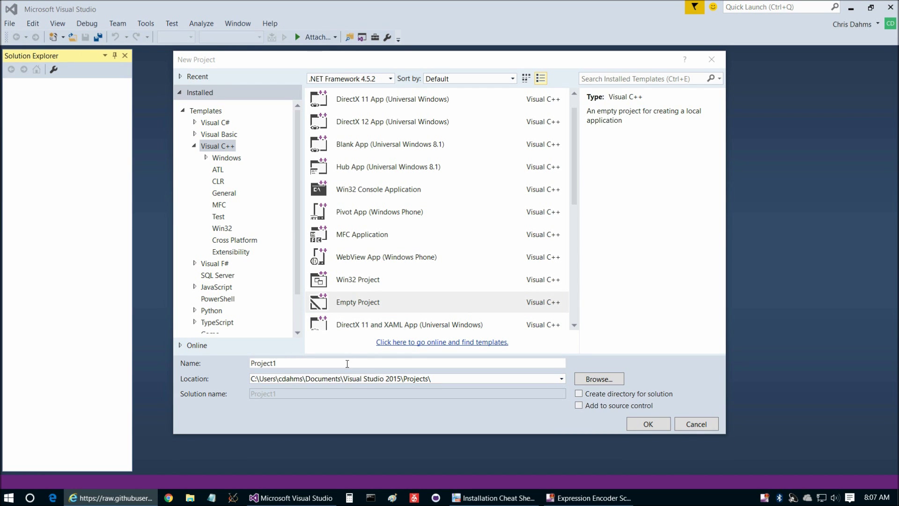
pyautogui.click(215, 147)
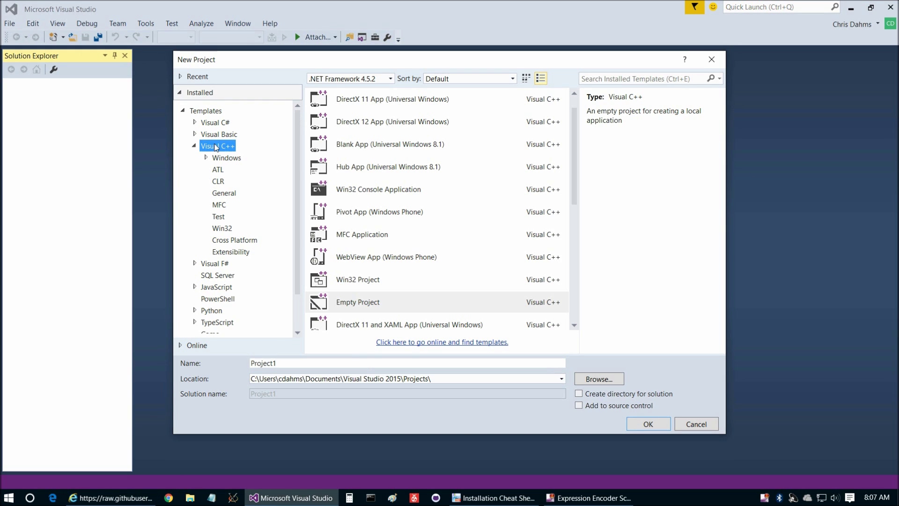
pyautogui.click(356, 304)
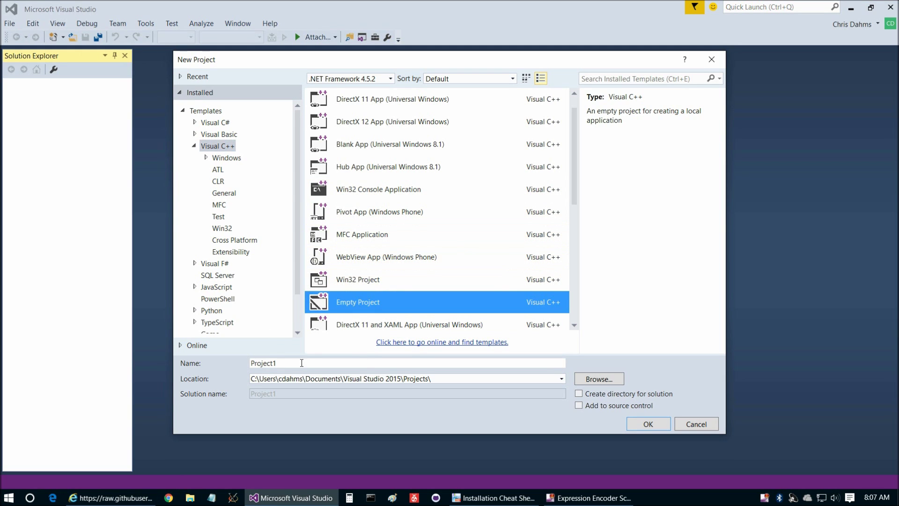
pyautogui.doubleClick(302, 362)
pyautogui.write('GenData')
pyautogui.click(476, 377)
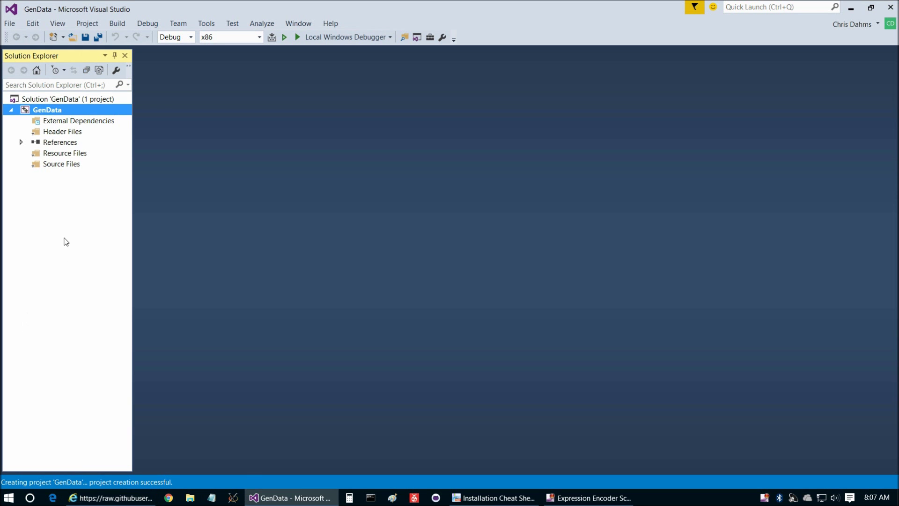
# - Add a C++ file named GenData.cpp to the project and paste the GenData code into it
pyautogui.rightClick(64, 241)
pyautogui.click(305, 307)
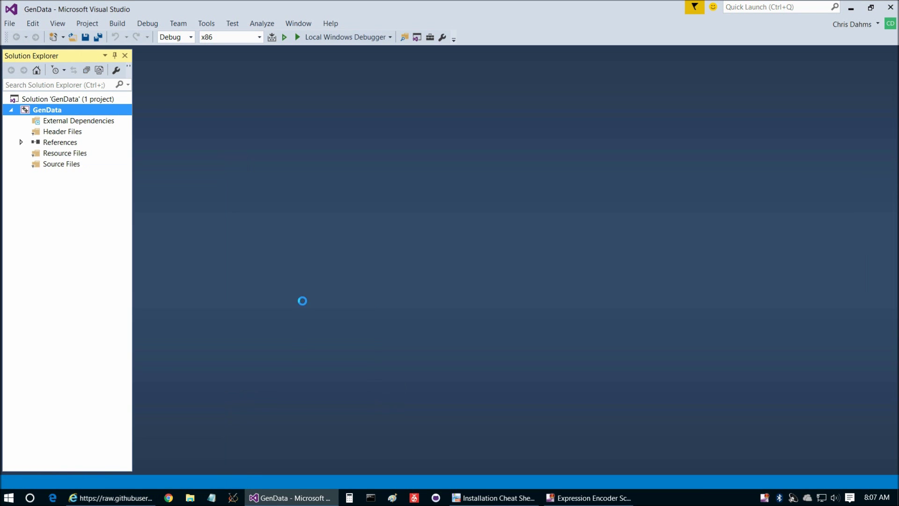
pyautogui.write('GenData.cpp')
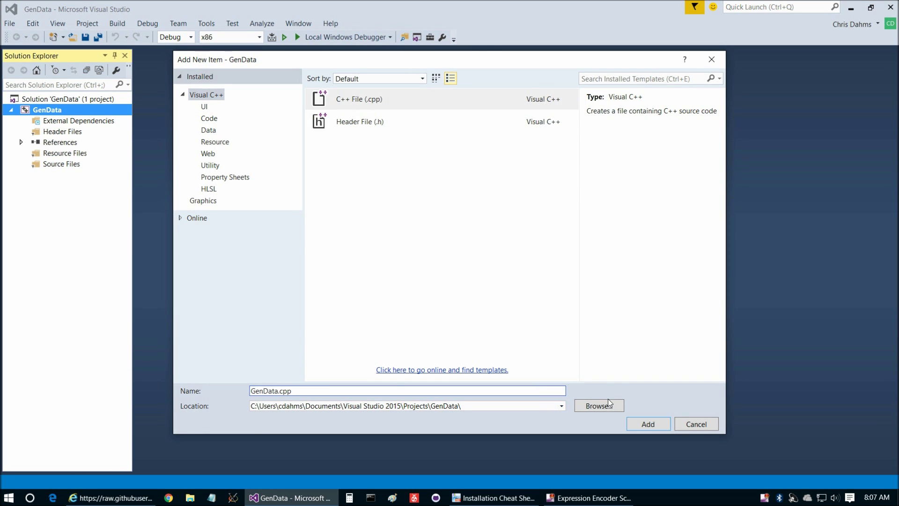
pyautogui.click(492, 187)
pyautogui.click(648, 425)
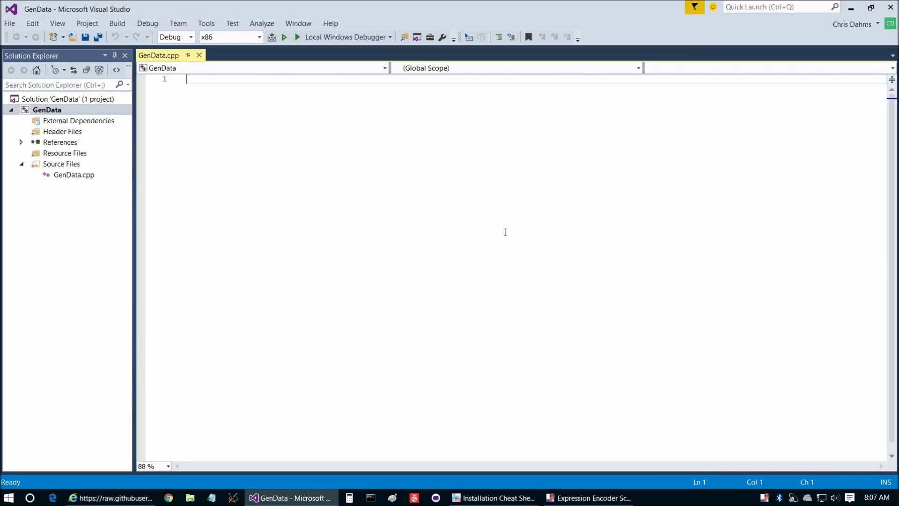
pyautogui.hotkey('ctrl', 'v')
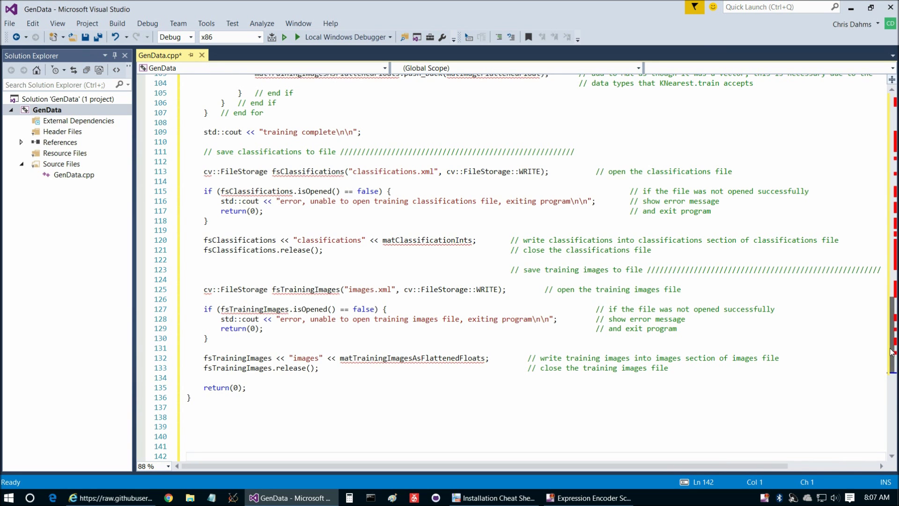
pyautogui.moveTo(892, 351); pyautogui.dragTo(888, 98)
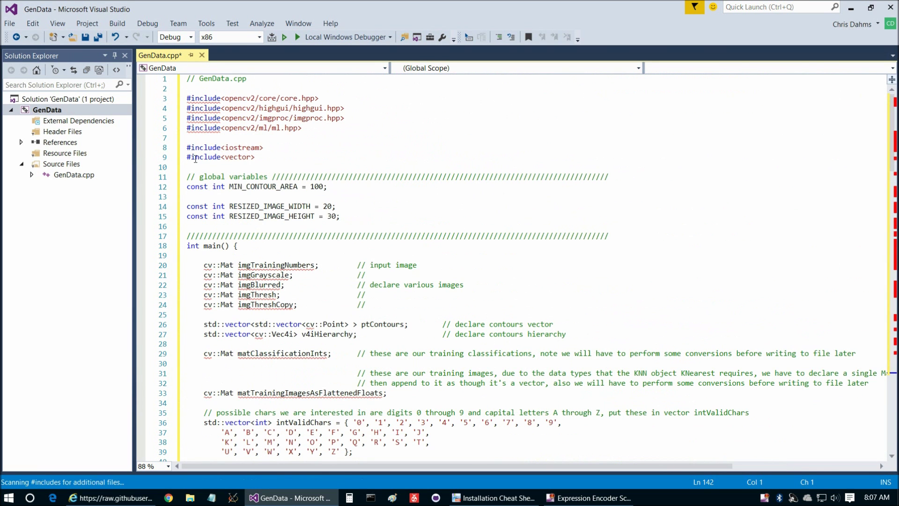
pyautogui.click(421, 138)
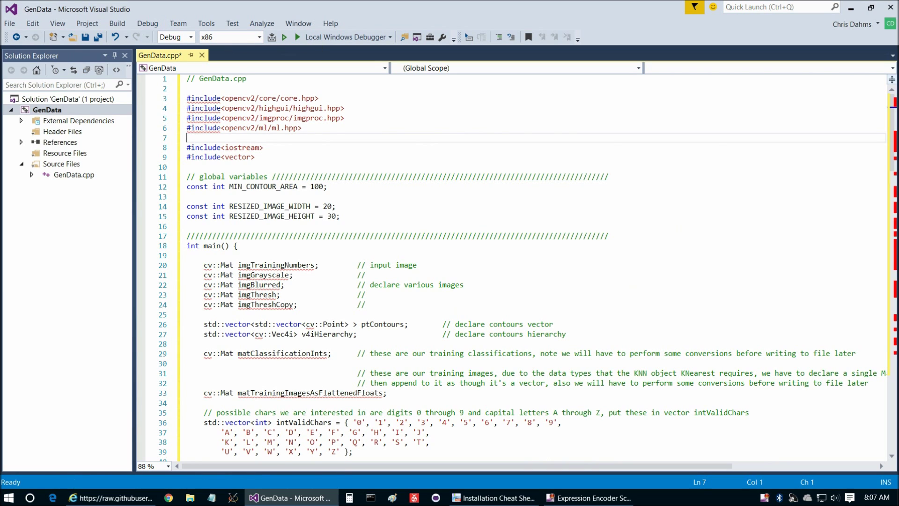
# - Change the Solution Platforms setting from x86 to x64
pyautogui.click(261, 37)
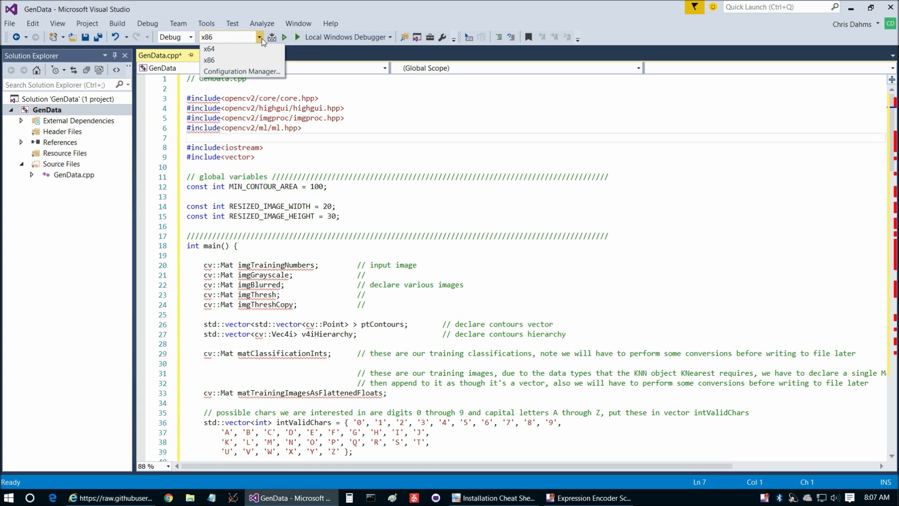
pyautogui.click(218, 52)
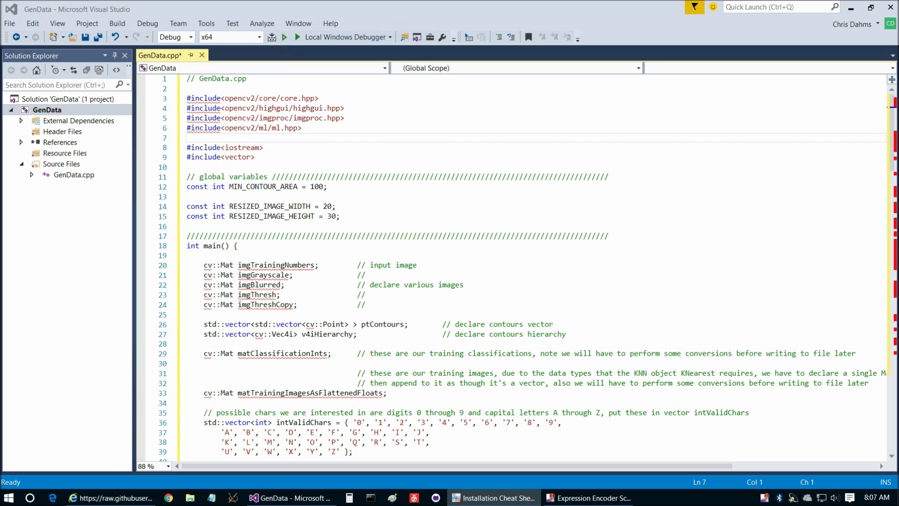
# - Add the OpenCV include folder to the GenData project's VC++ Include Directories
pyautogui.click(88, 23)
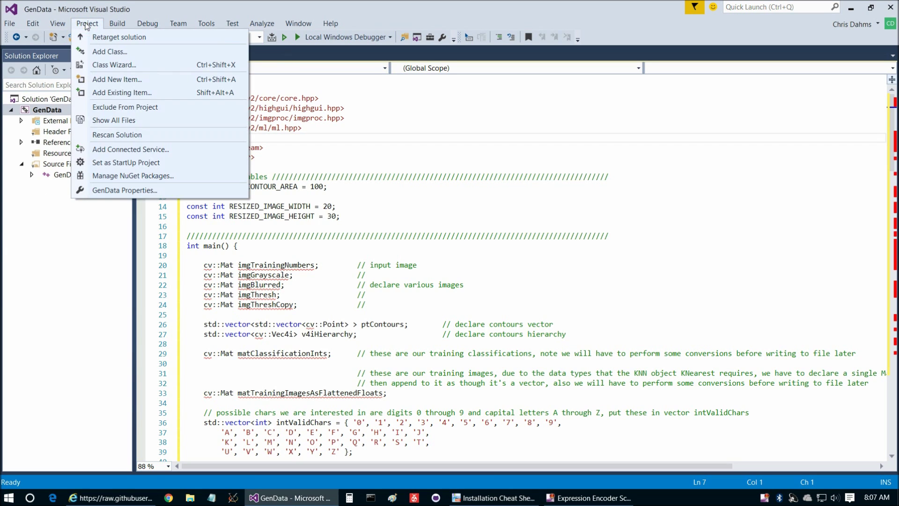
pyautogui.click(131, 197)
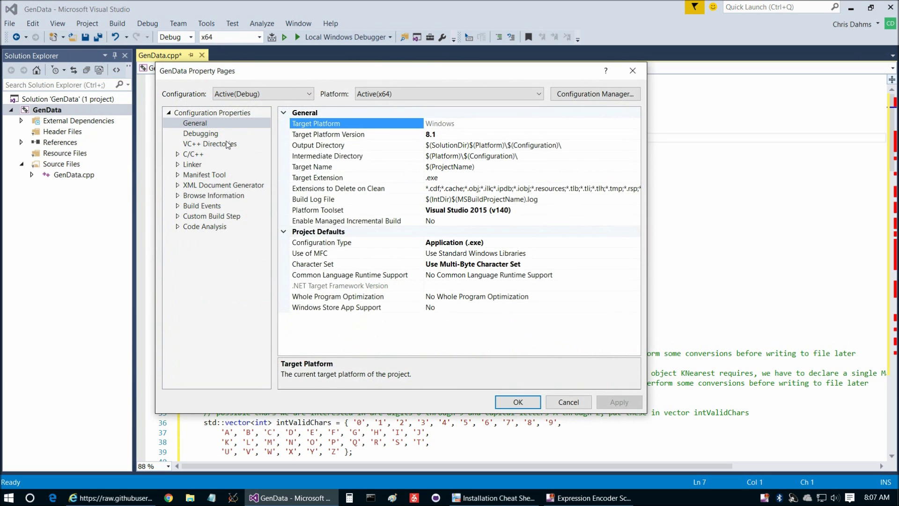
pyautogui.click(227, 144)
pyautogui.click(556, 134)
pyautogui.click(634, 134)
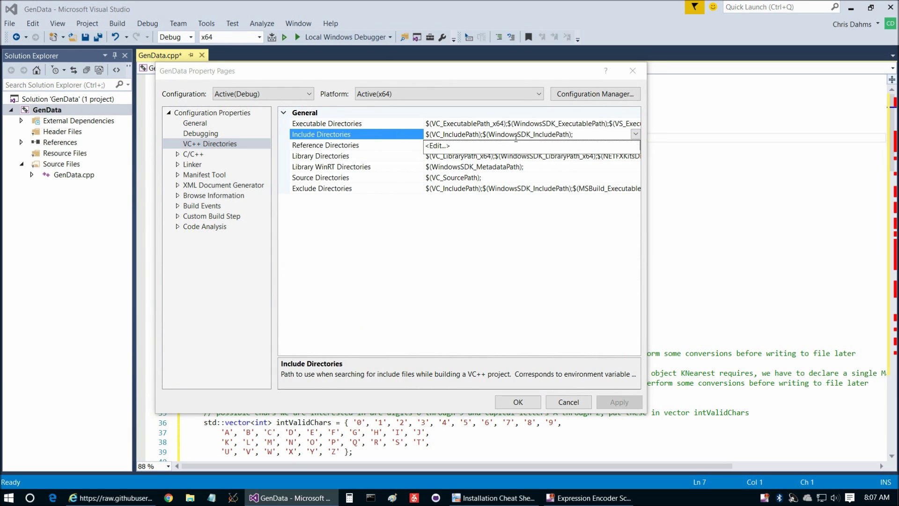
pyautogui.click(437, 146)
pyautogui.doubleClick(469, 141)
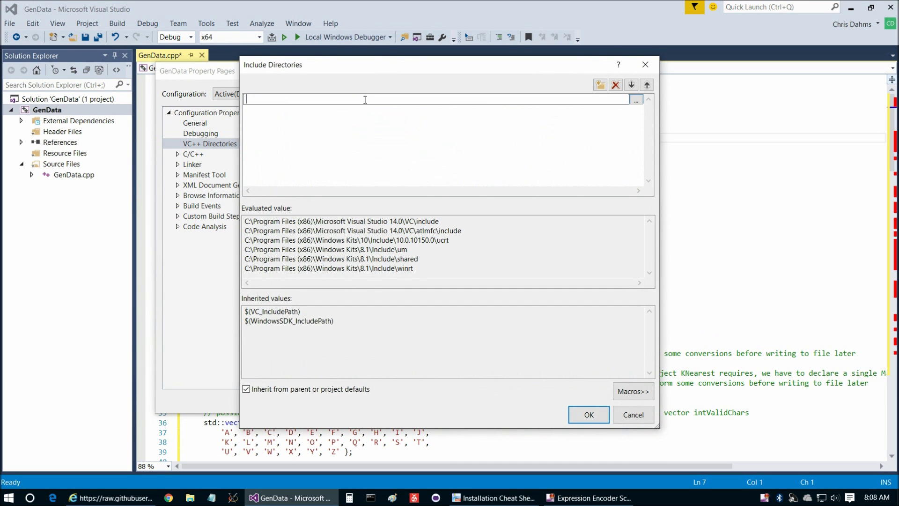
pyautogui.write('C:\\OpenCV-3.1.0\\opencv\\build\\include')
pyautogui.click(584, 416)
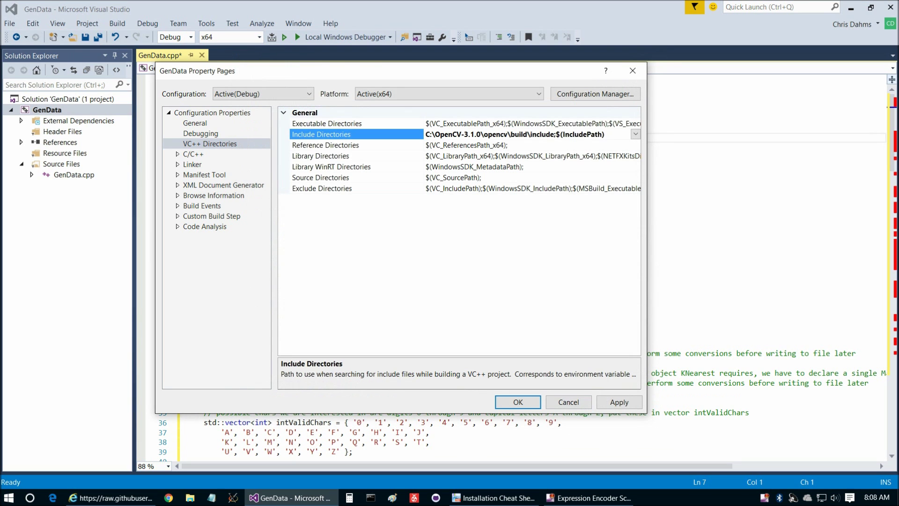
# - Add the OpenCV x64 vc14 lib path from the cheat sheet to Library Directories
pyautogui.hotkey('alt', 'Tab')
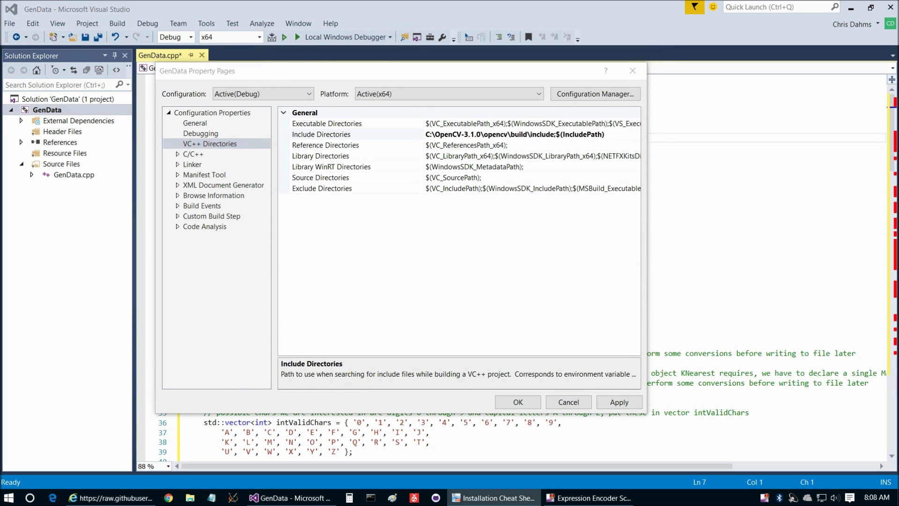
pyautogui.click(329, 156)
pyautogui.click(635, 156)
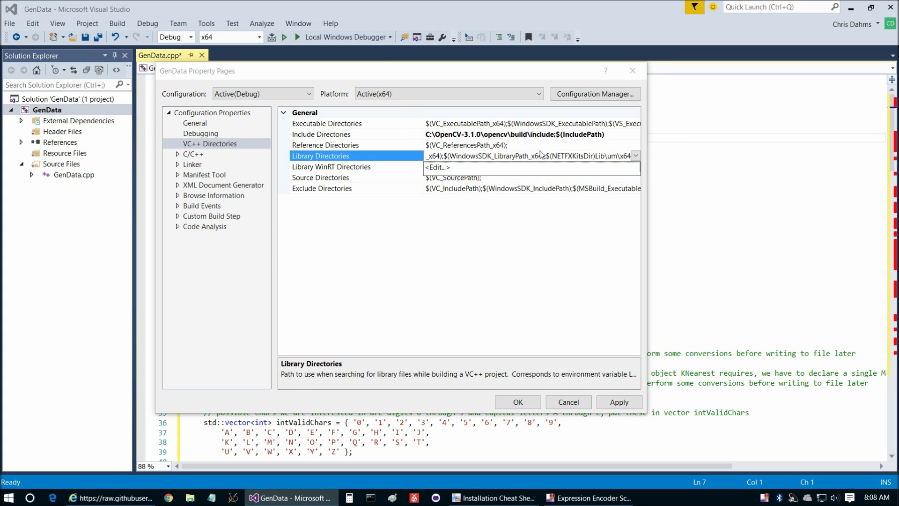
pyautogui.click(439, 171)
pyautogui.doubleClick(367, 99)
pyautogui.write('C:\\OpenCV-3.1.0\\opencv\\build\\x64\\vc14\\lib')
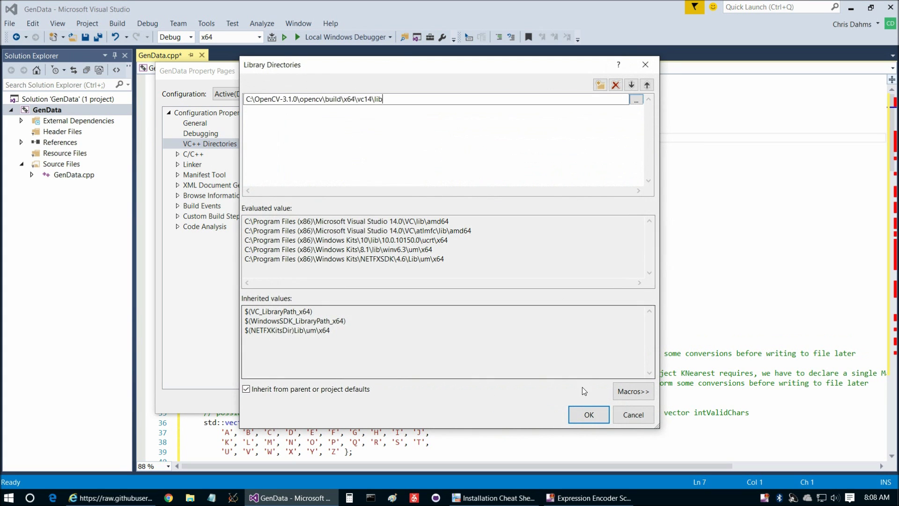
pyautogui.click(589, 415)
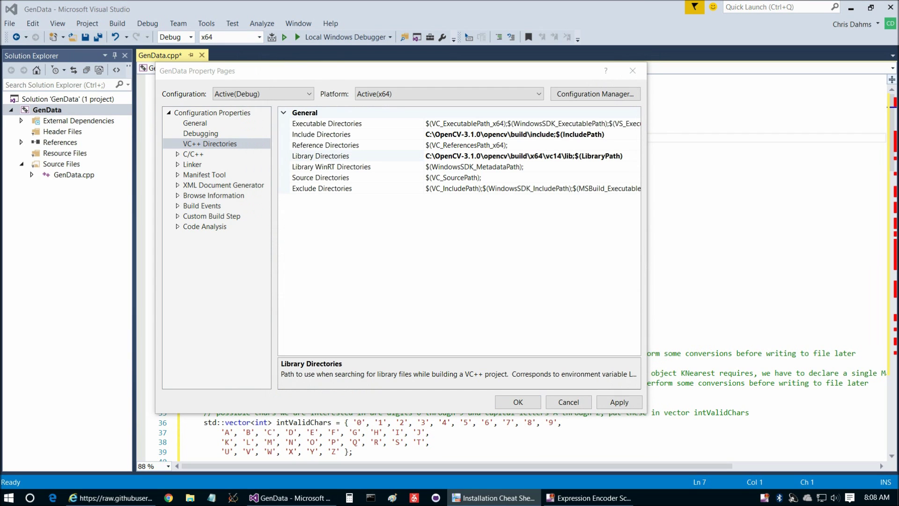
# - Add opencv_world310d.lib under Linker > Input Additional Dependencies, apply, and save
pyautogui.click(178, 165)
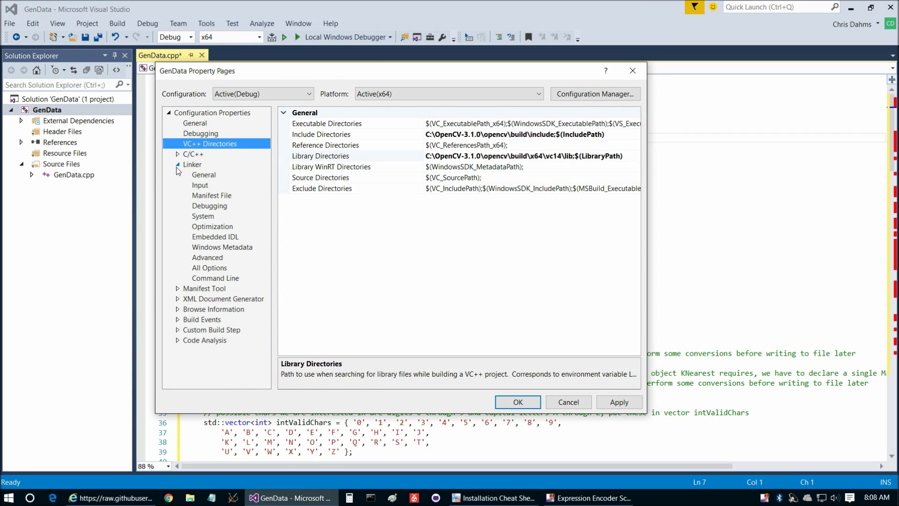
pyautogui.click(203, 185)
pyautogui.click(564, 112)
pyautogui.click(635, 113)
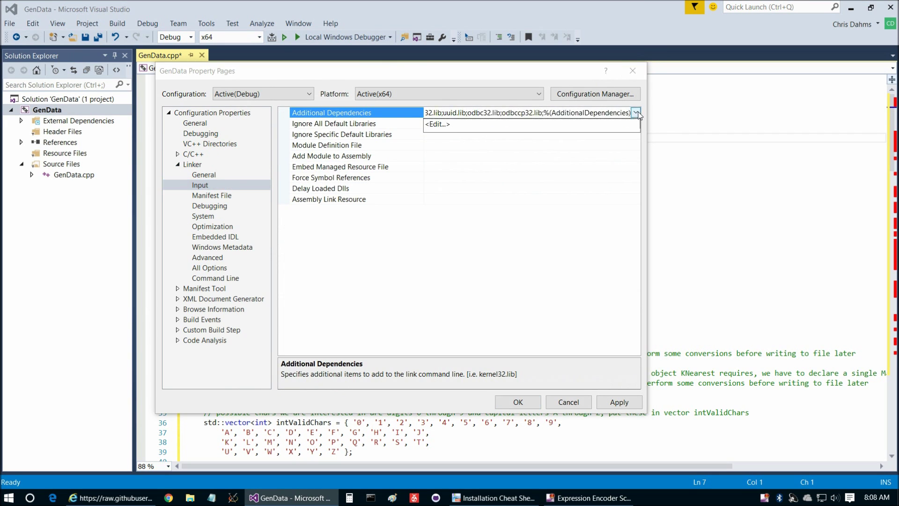
pyautogui.click(442, 124)
pyautogui.write('opencv_world310d.lib')
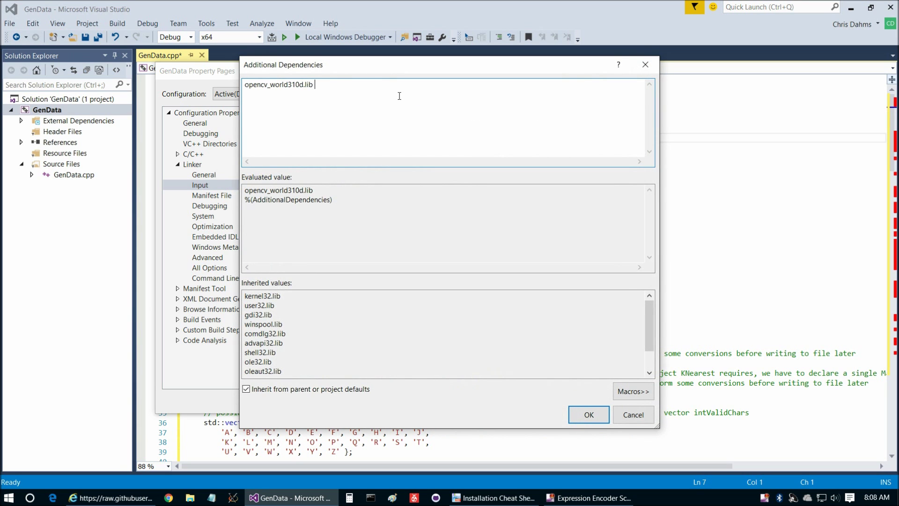
pyautogui.click(590, 414)
pyautogui.click(619, 403)
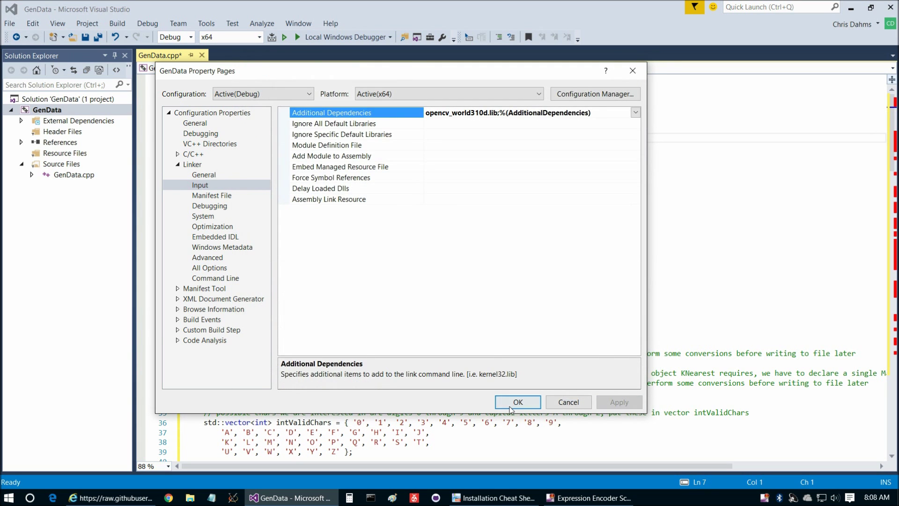
pyautogui.click(517, 402)
pyautogui.hotkey('ctrl', 's')
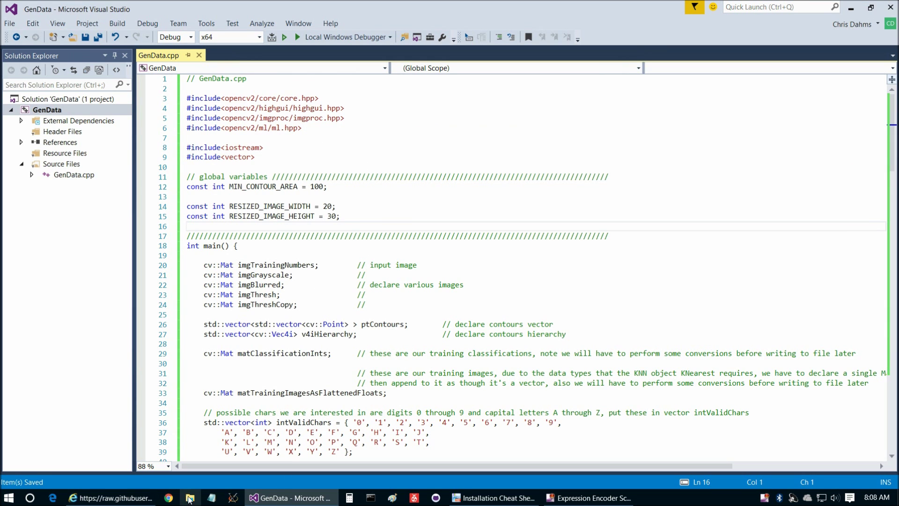
# - In a new Internet Explorer window, open OpenCV_3_KNN_Character_Recognition_Cpp from the saved GitHub favorite
pyautogui.rightClick(106, 498)
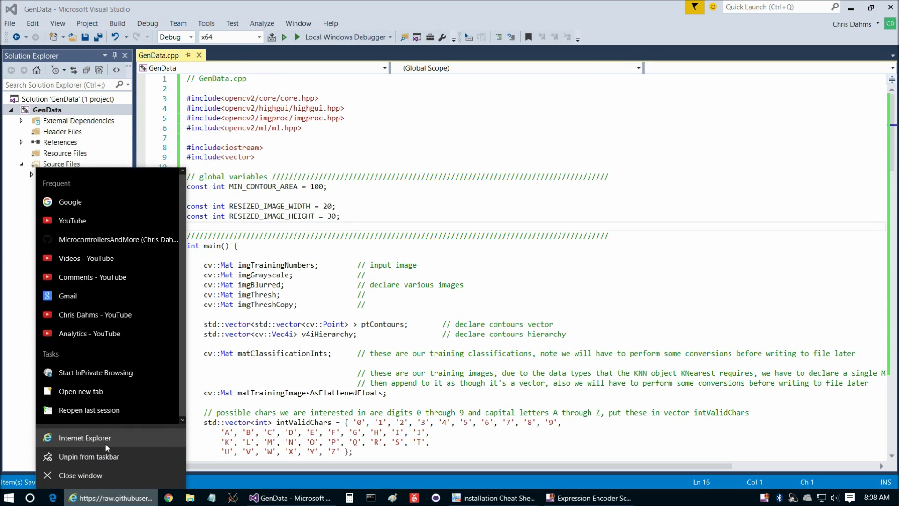
pyautogui.click(70, 436)
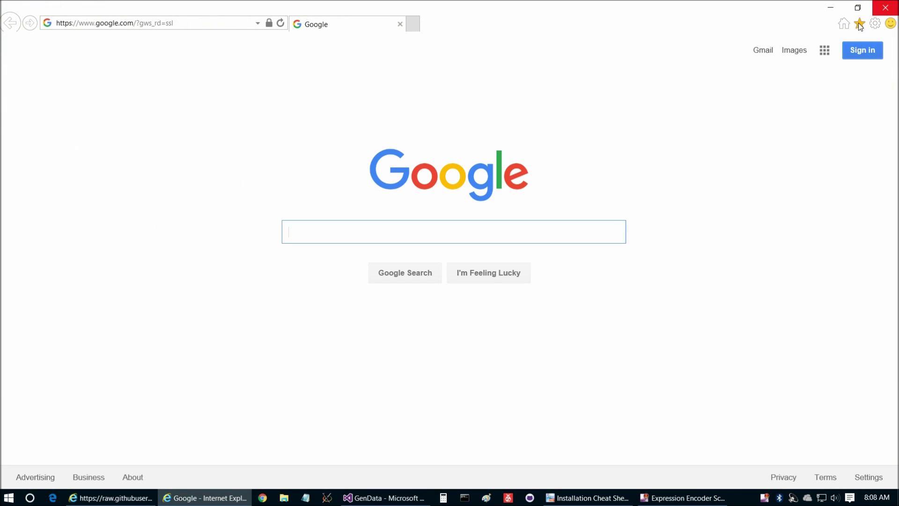
pyautogui.click(859, 23)
pyautogui.click(799, 92)
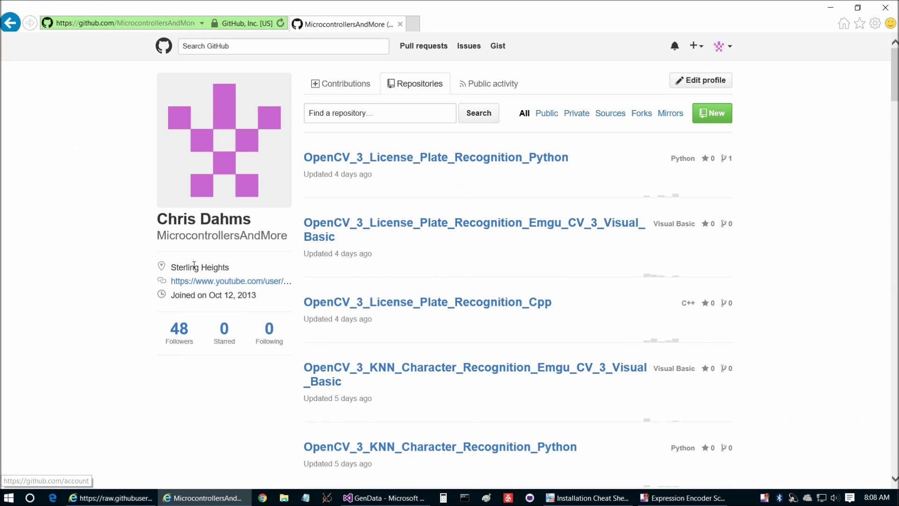
pyautogui.scroll(-3, 88, 266)
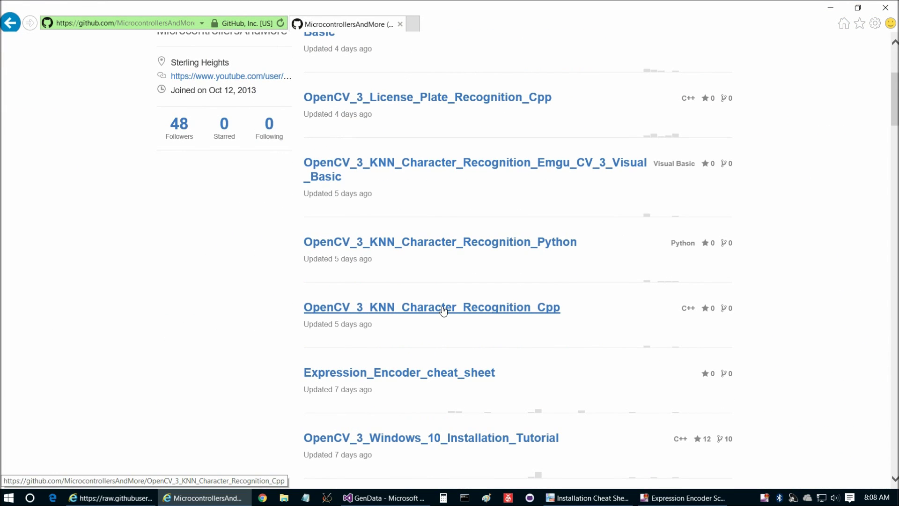
pyautogui.click(428, 309)
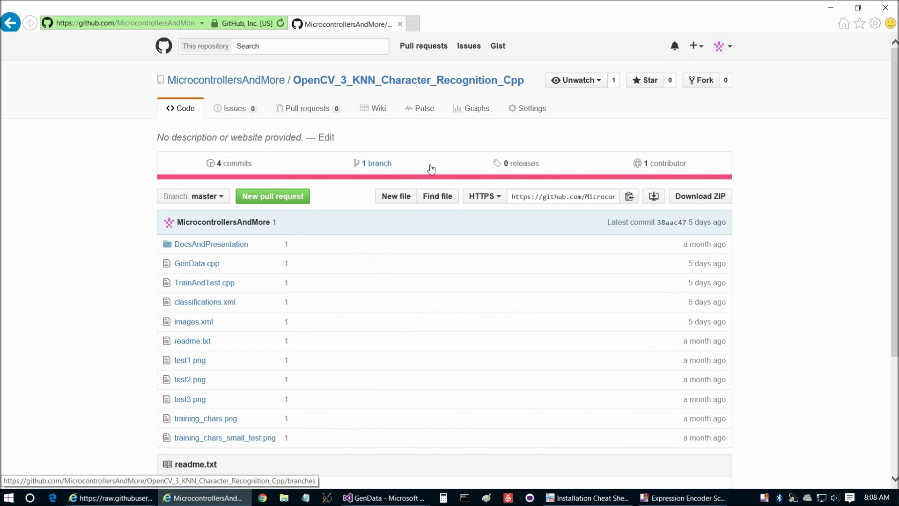
# - Download the repository as a ZIP, open it, and minimize the browser
pyautogui.click(697, 198)
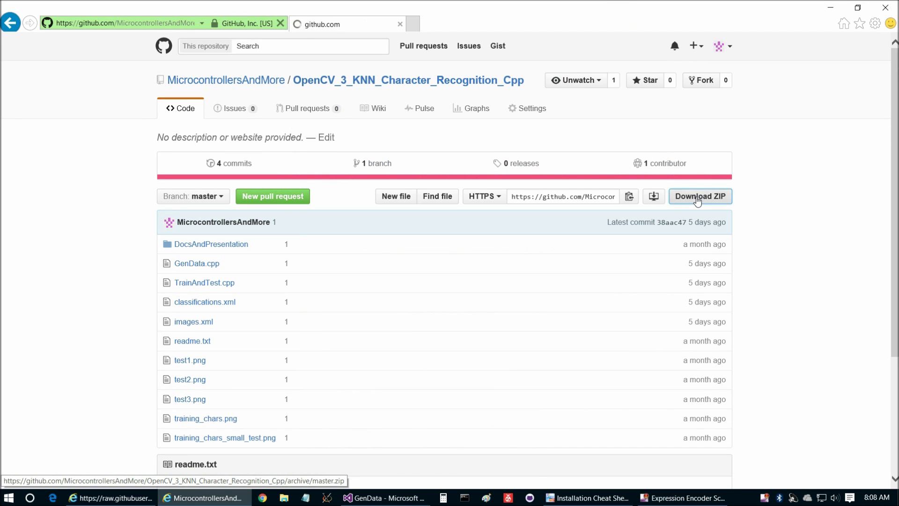
pyautogui.click(596, 476)
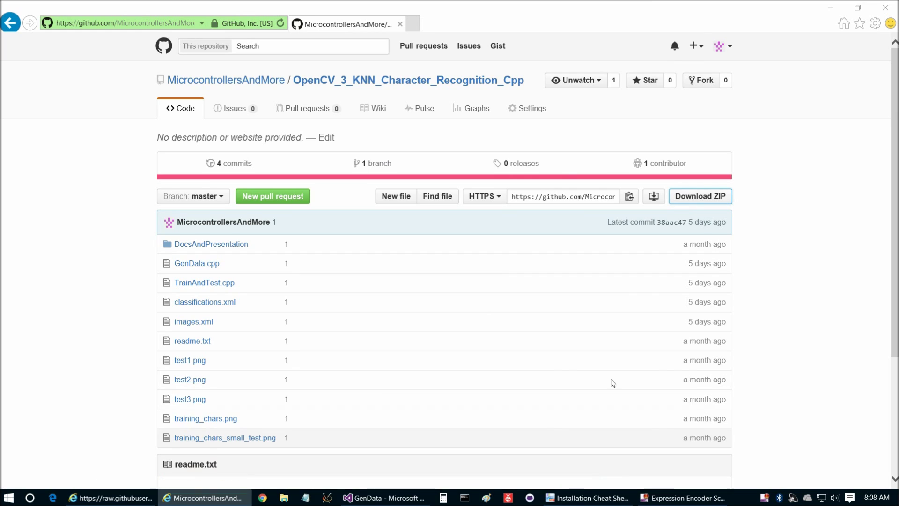
pyautogui.moveTo(679, 6); pyautogui.dragTo(601, 39)
pyautogui.click(738, 36)
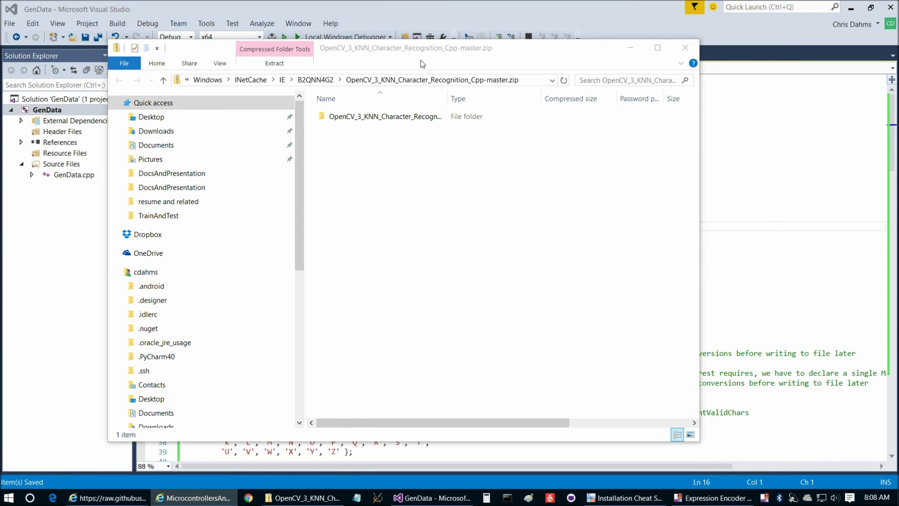
# - Open the repository folder inside the ZIP and open a second File Explorer window beside it
pyautogui.moveTo(436, 51); pyautogui.dragTo(333, 93)
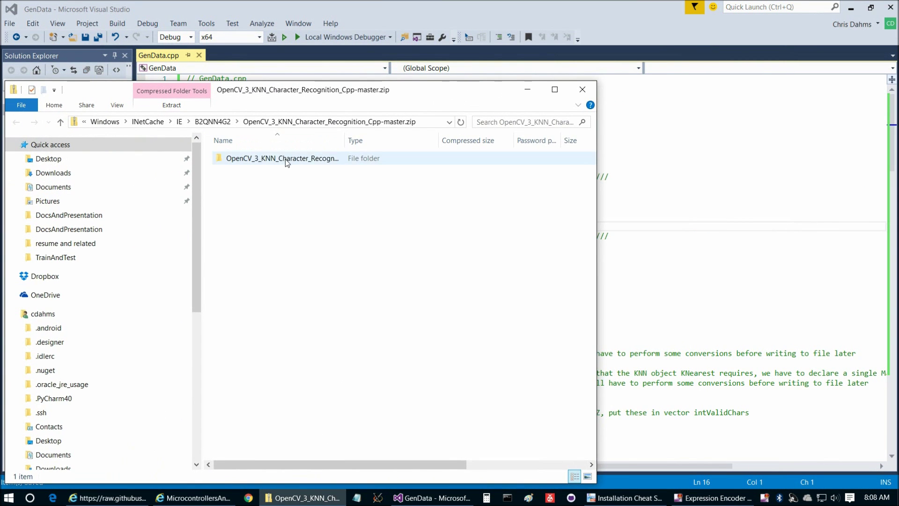
pyautogui.doubleClick(286, 160)
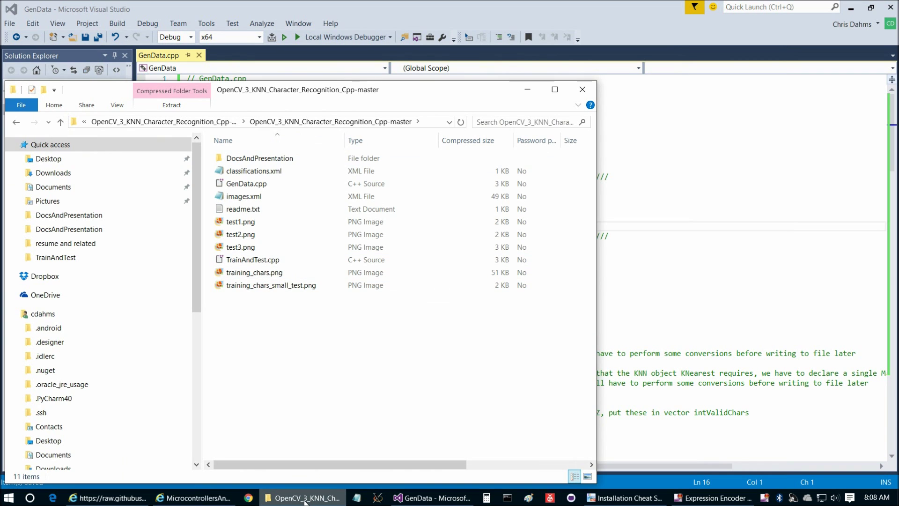
pyautogui.rightClick(305, 500)
pyautogui.click(281, 437)
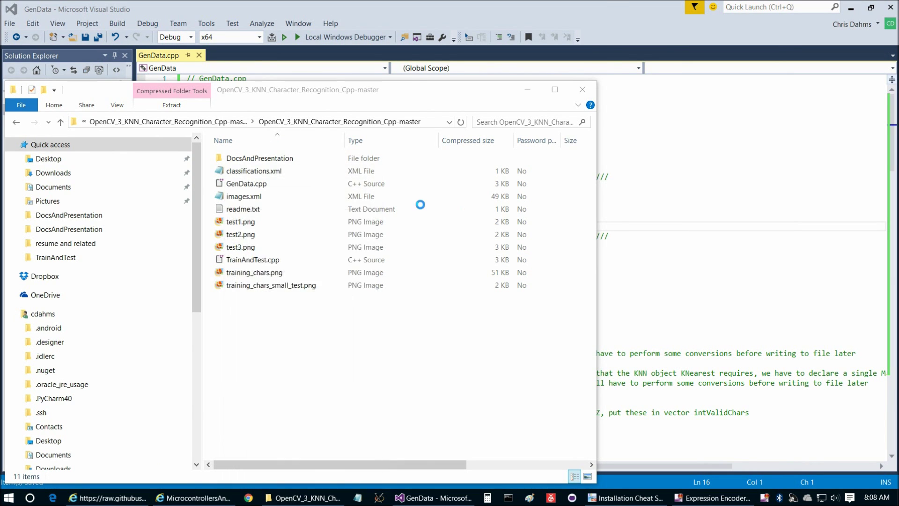
pyautogui.moveTo(387, 8); pyautogui.dragTo(638, 29)
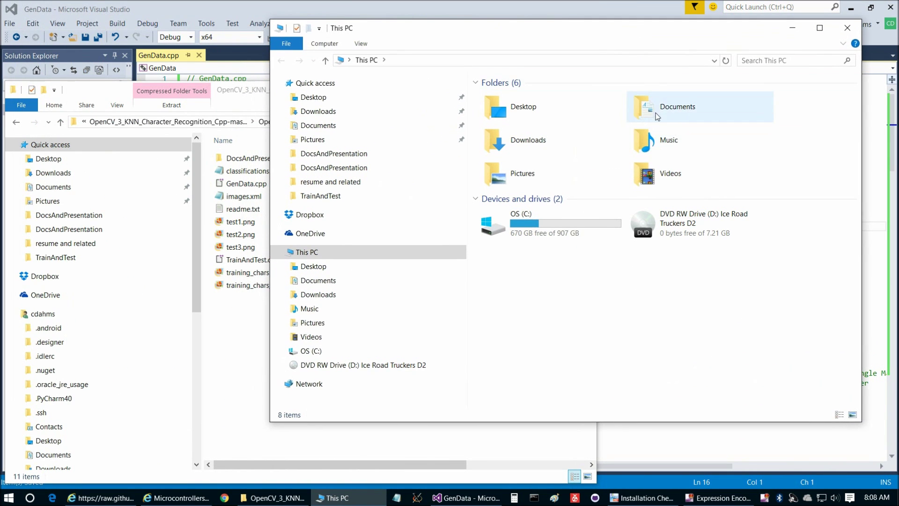
# - Navigate the second window to Documents > Visual Studio 2015 > Projects > GenData
pyautogui.click(669, 106)
pyautogui.doubleClick(669, 107)
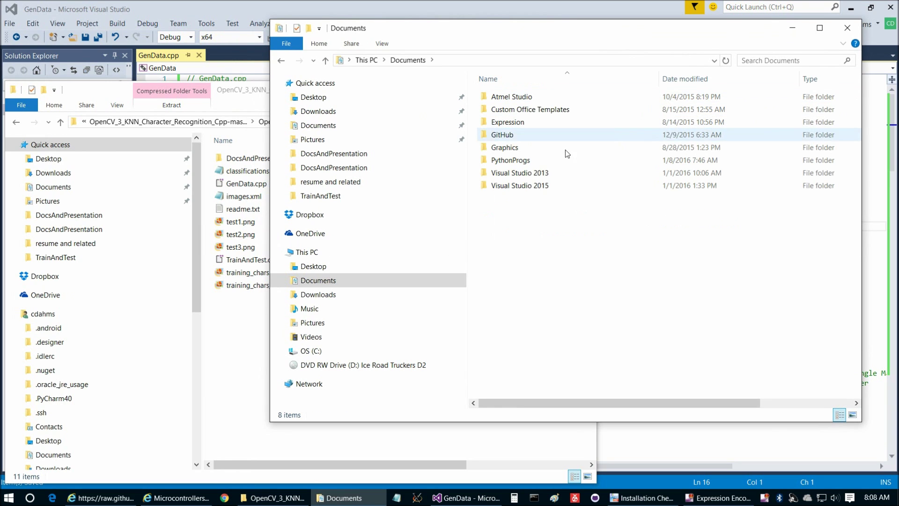
pyautogui.doubleClick(510, 186)
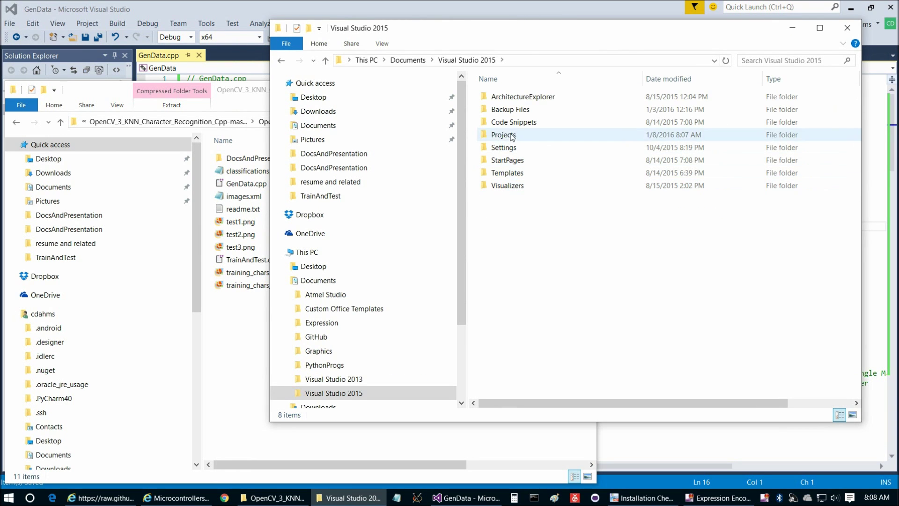
pyautogui.doubleClick(503, 135)
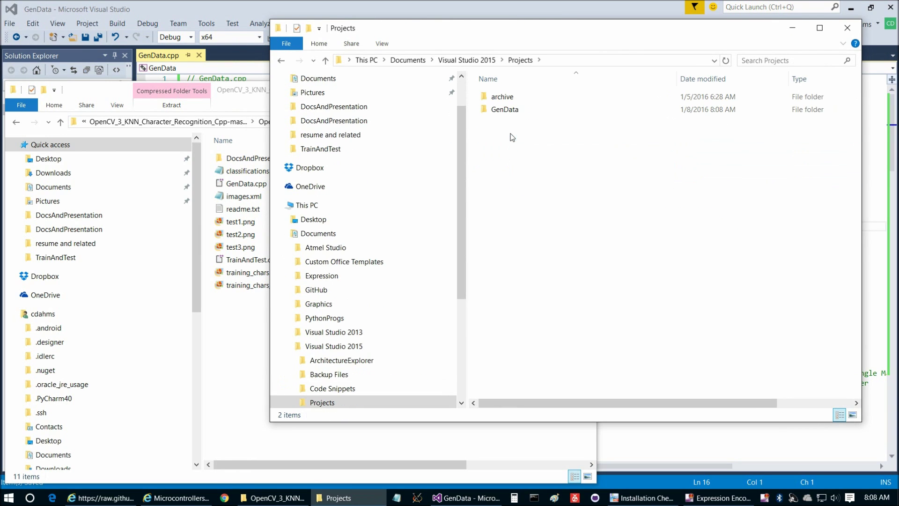
pyautogui.doubleClick(523, 110)
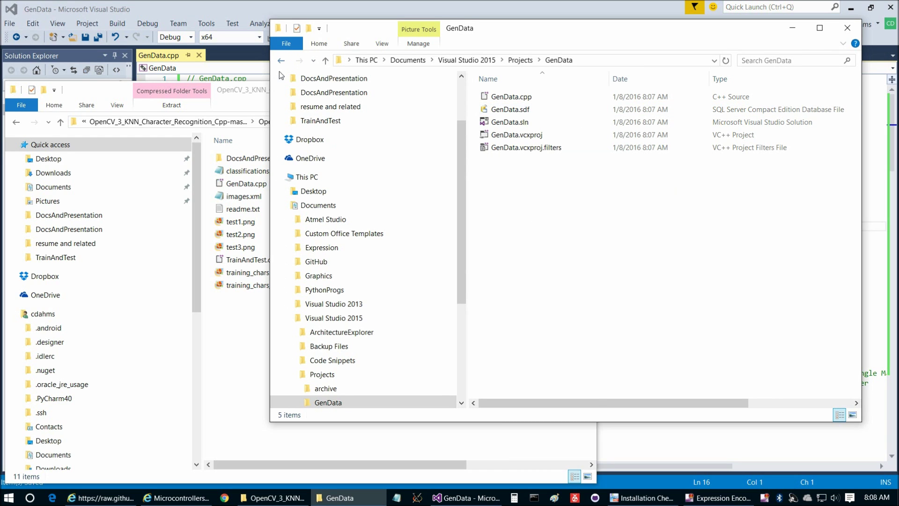
# - Drag training_chars.png from the repository into the GenData folder as a copy
pyautogui.click(246, 91)
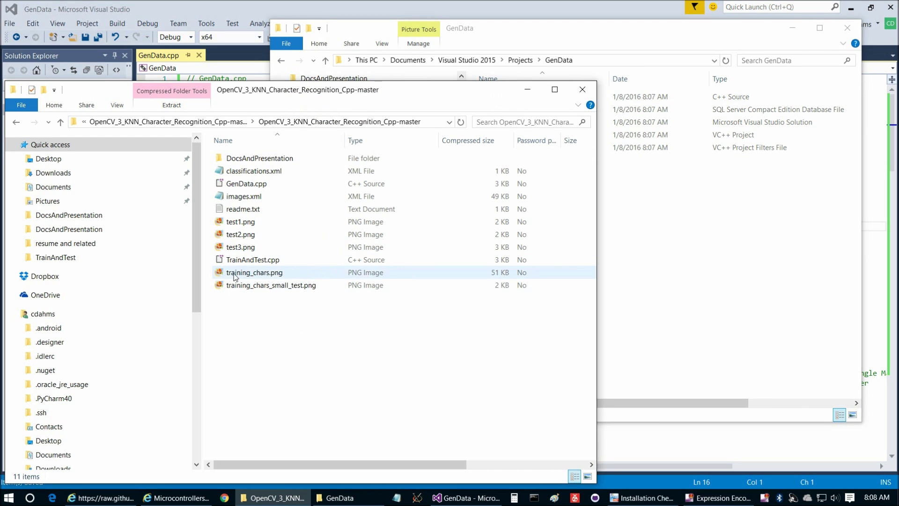
pyautogui.moveTo(234, 277); pyautogui.dragTo(675, 267)
pyautogui.click(695, 269)
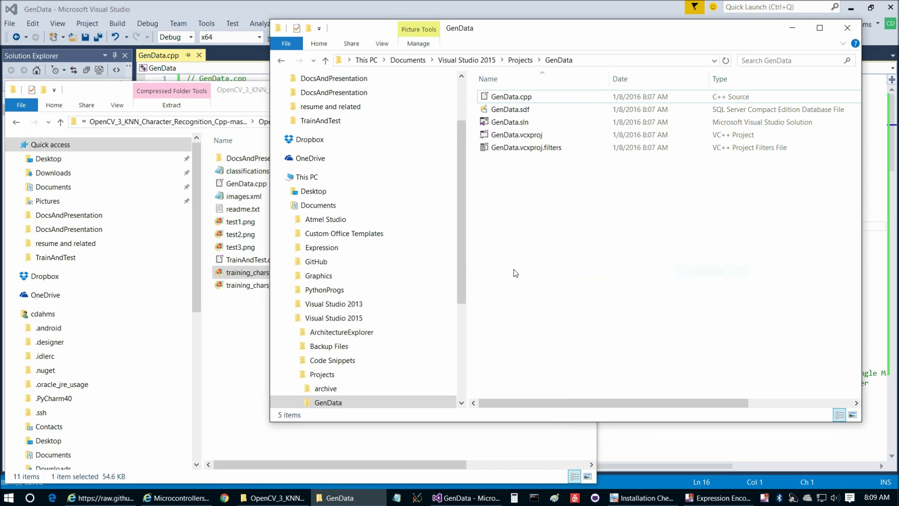
pyautogui.click(508, 162)
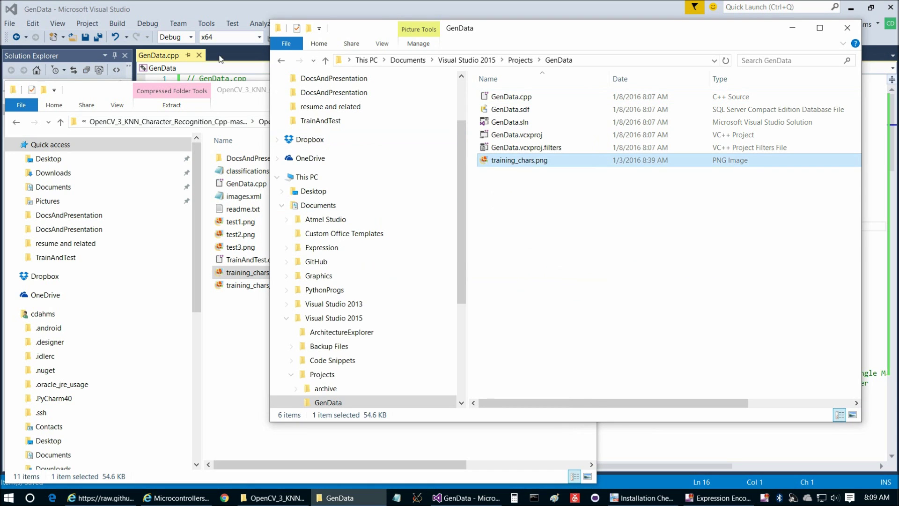
pyautogui.click(391, 4)
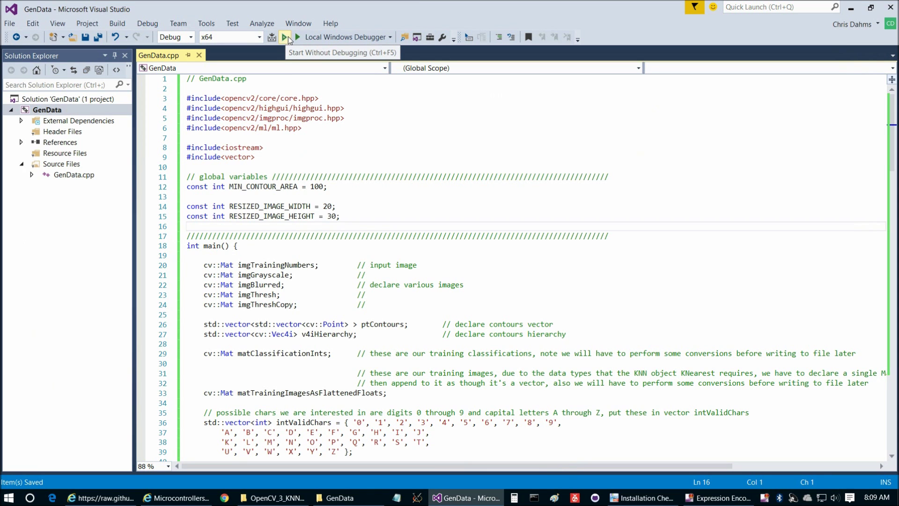
# - Build and run GenData without debugging, bringing up its console and thresholded image
pyautogui.click(286, 37)
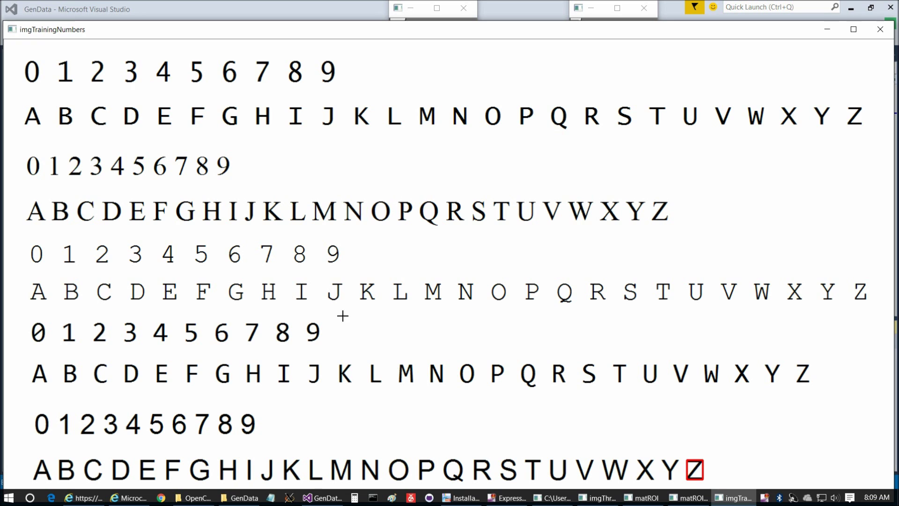
pyautogui.click(553, 497)
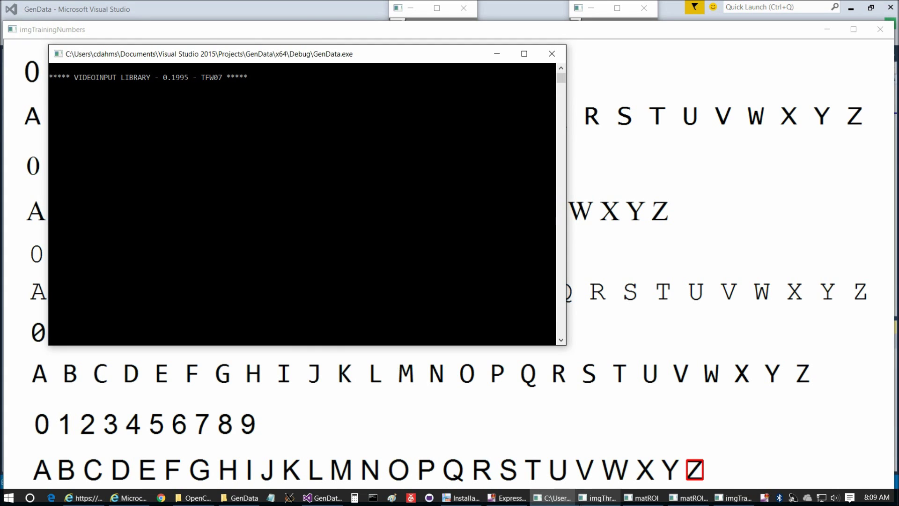
pyautogui.click(595, 499)
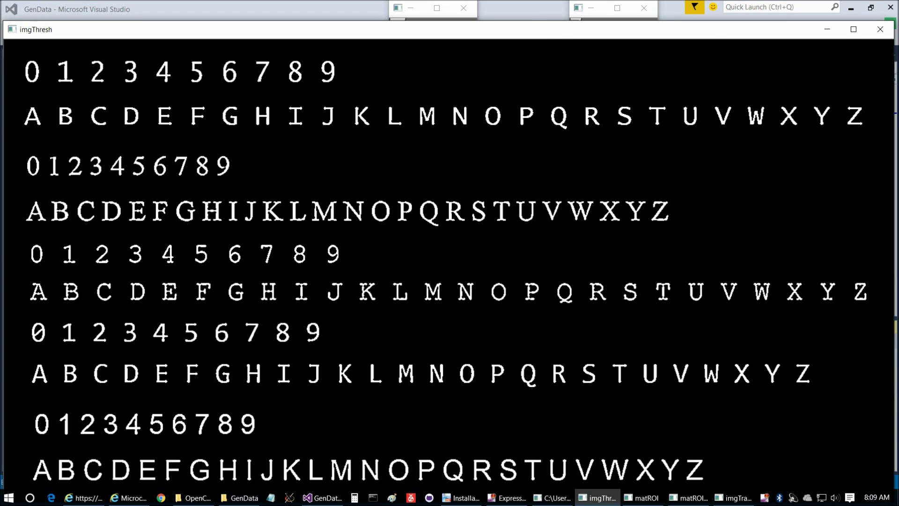
# - Check training_chars.png on GitHub, then show the original training image with the boxed Z
pyautogui.click(128, 497)
pyautogui.scroll(-3, 211, 337)
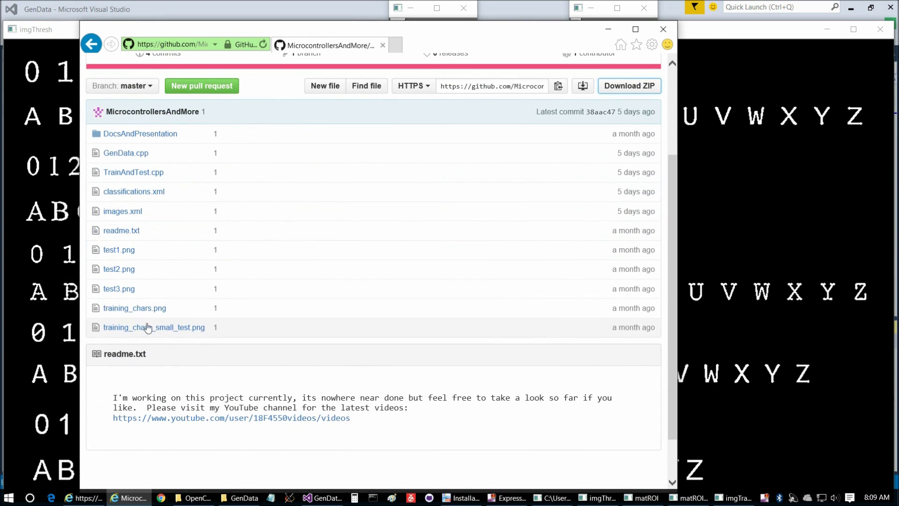
pyautogui.click(125, 309)
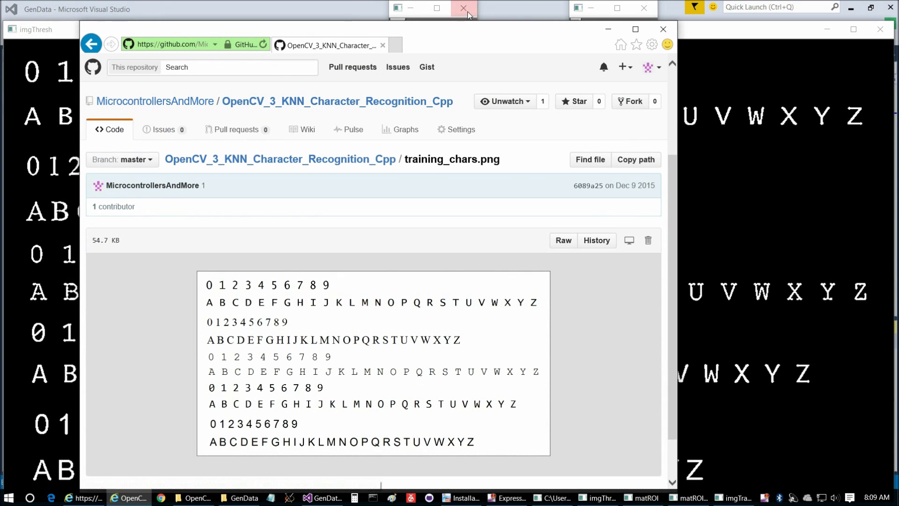
pyautogui.press('super+Down')
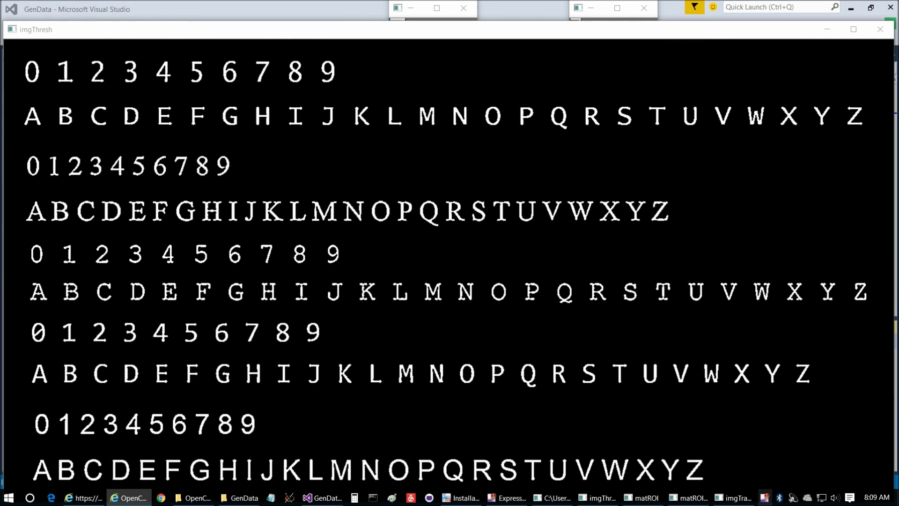
pyautogui.click(734, 497)
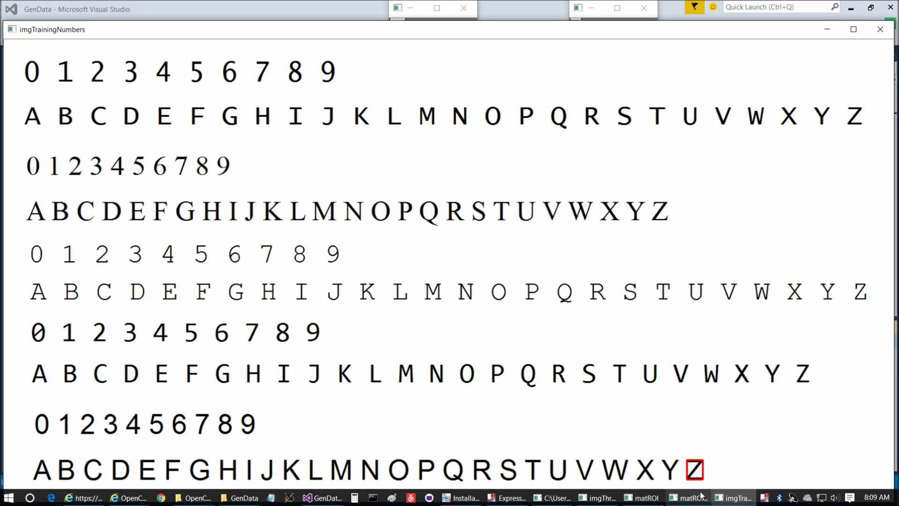
# - View the cropped matROI previews of the boxed character and label it Z
pyautogui.click(688, 501)
pyautogui.click(642, 497)
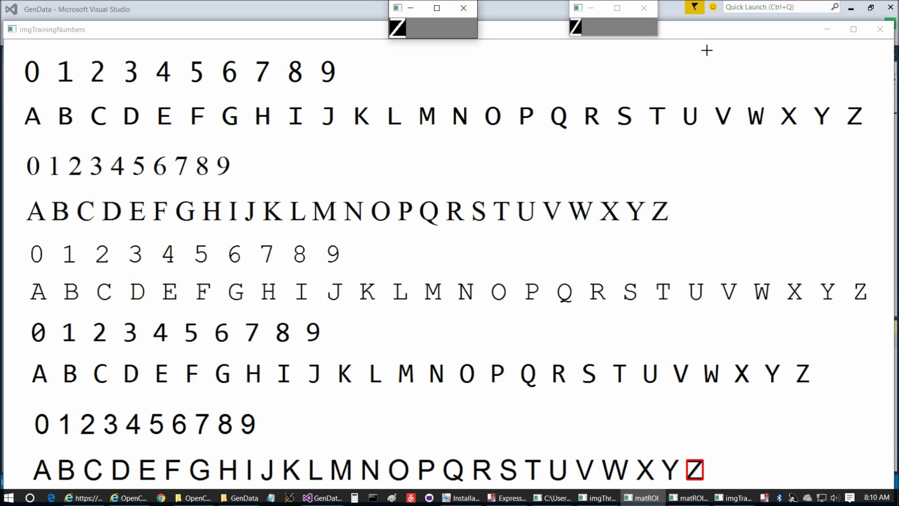
pyautogui.press('z')
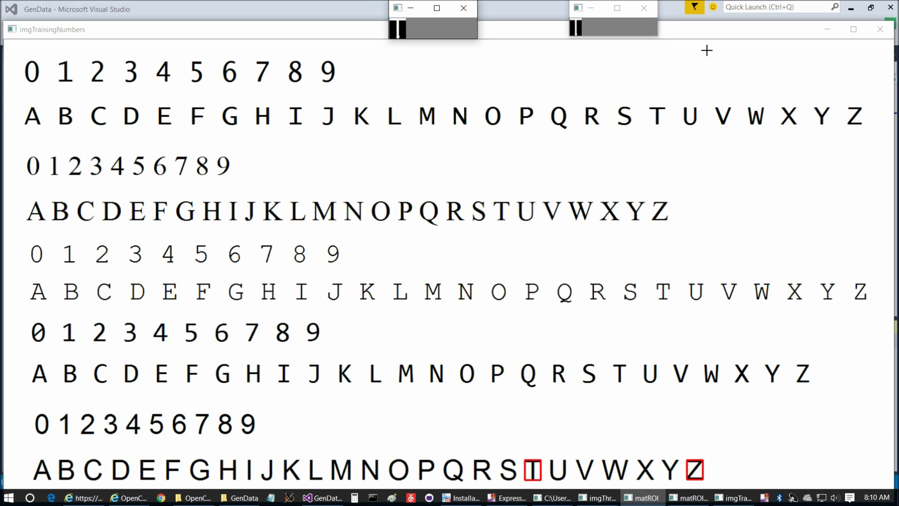
# - Label the boxed letters T, R, P, M, F, E, D, B, A, Y, X, W
pyautogui.press('t')
pyautogui.press('r')
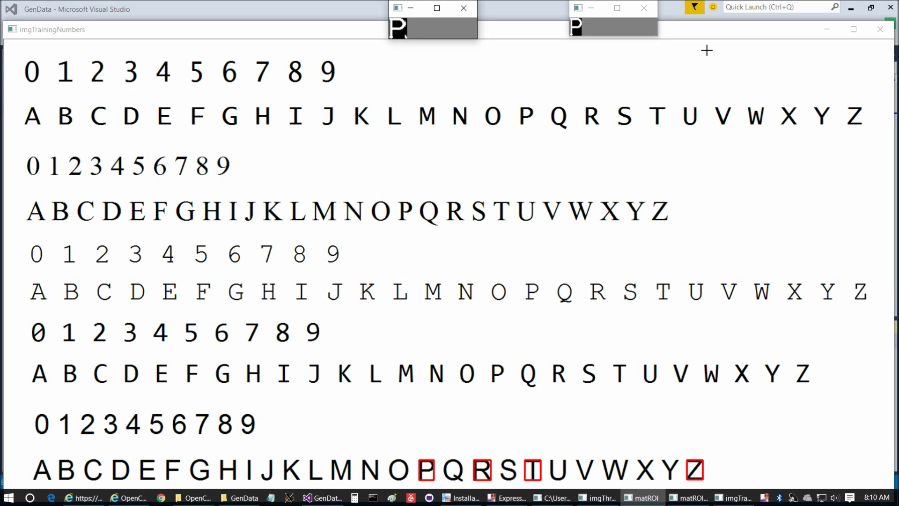
pyautogui.press('p')
pyautogui.press('m')
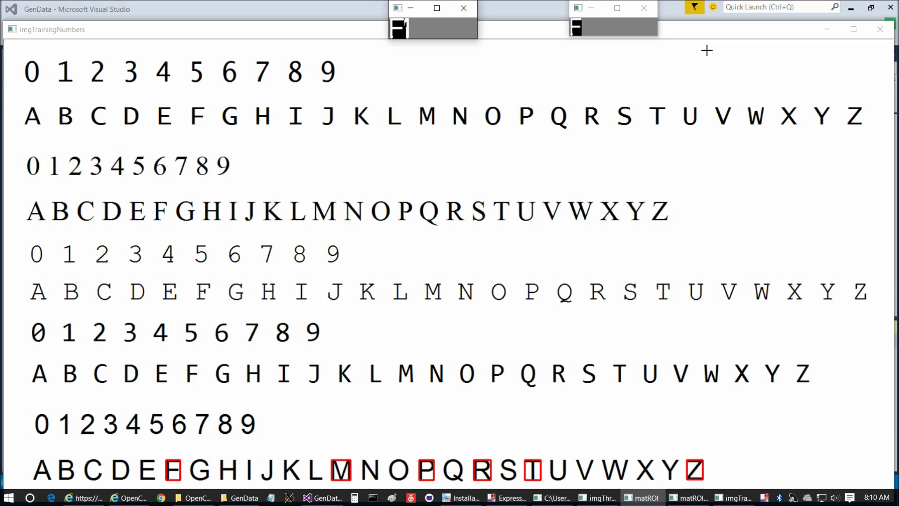
pyautogui.press('f')
pyautogui.press('e')
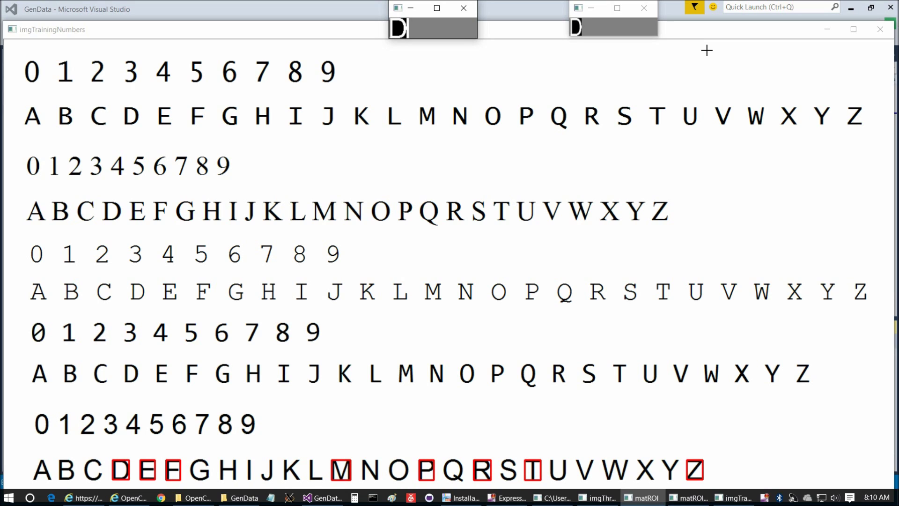
pyautogui.press('d')
pyautogui.press('b')
pyautogui.press('a')
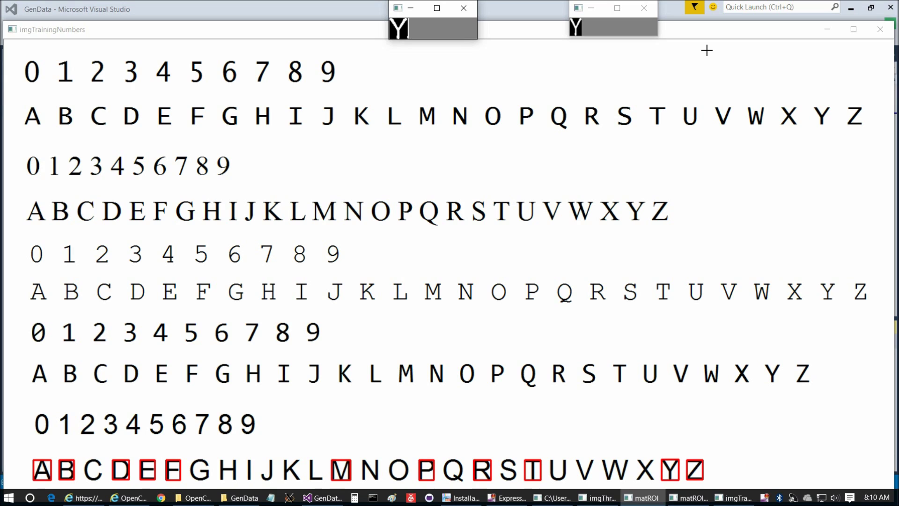
pyautogui.press('y')
pyautogui.press('x')
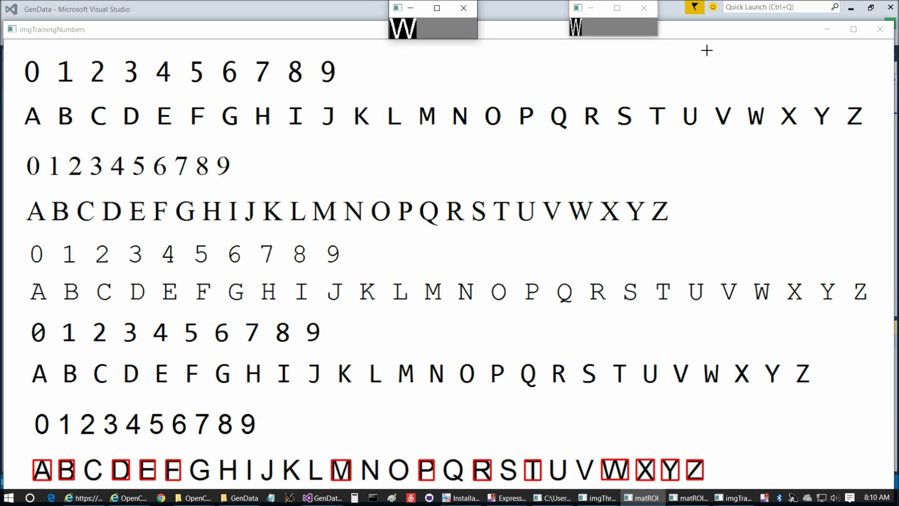
pyautogui.press('w')
# - Label the boxed letters V, U, S, Q, O, N, L, K, J, I, H, G, C
pyautogui.press('v')
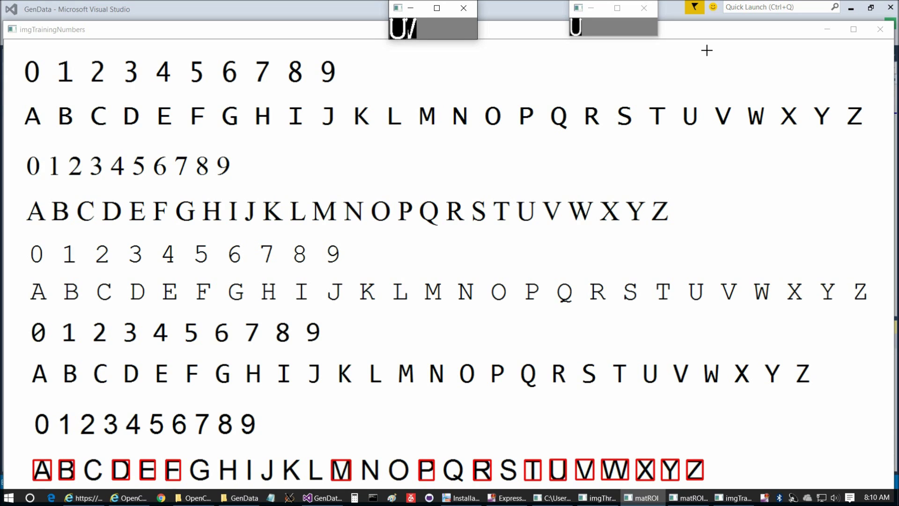
pyautogui.press('u')
pyautogui.press('s')
pyautogui.press('q')
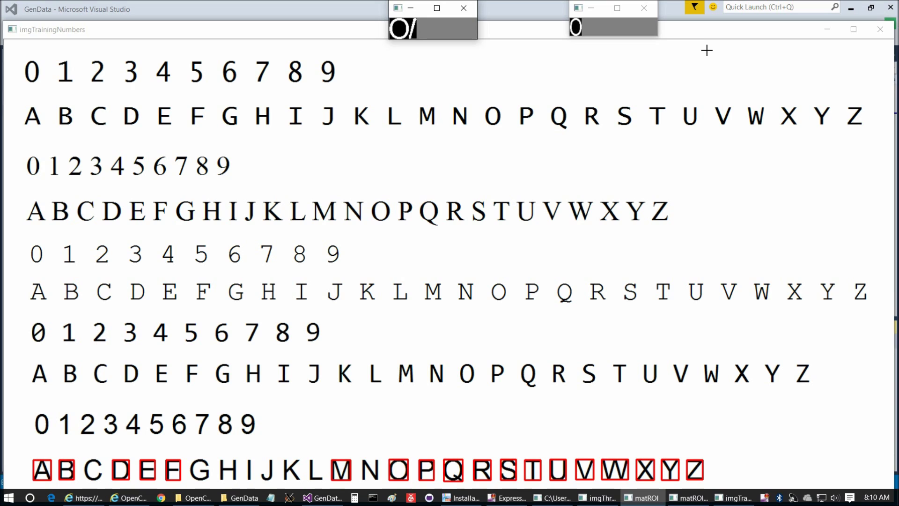
pyautogui.press('o')
pyautogui.press('n')
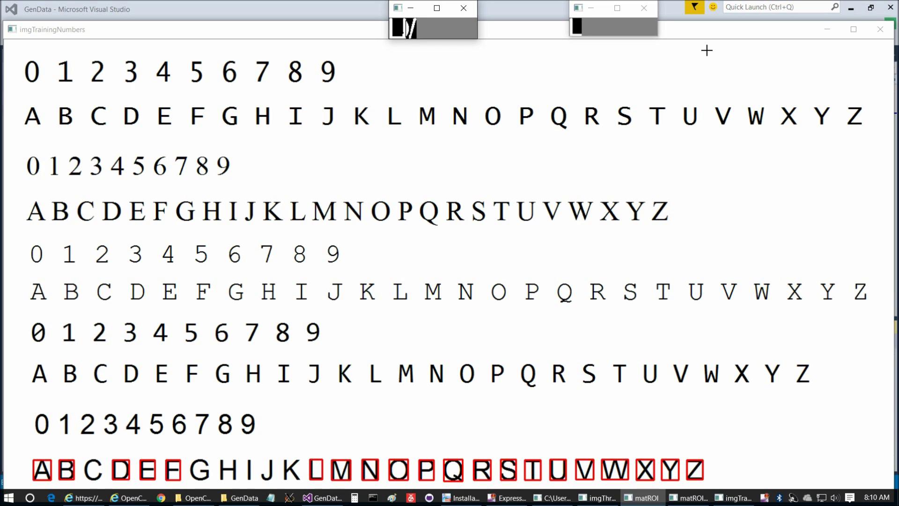
pyautogui.press('l')
pyautogui.press('k')
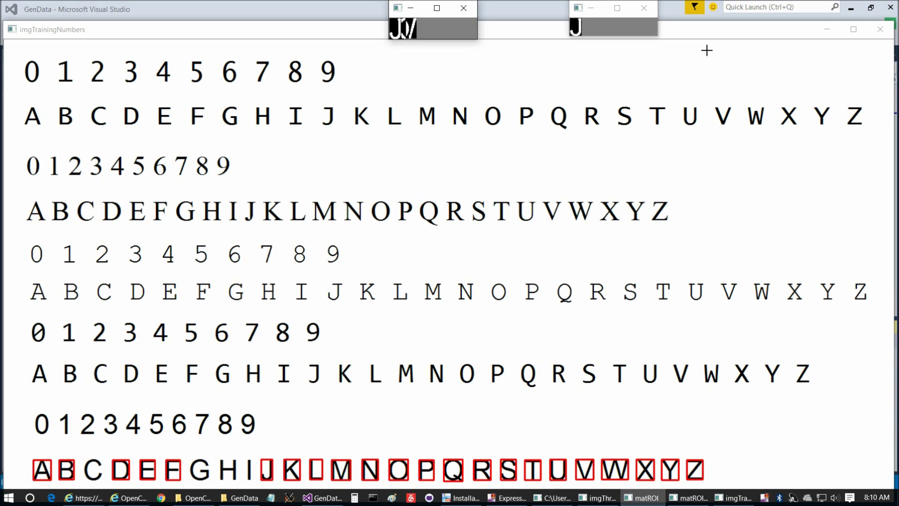
pyautogui.press('j')
pyautogui.press('i')
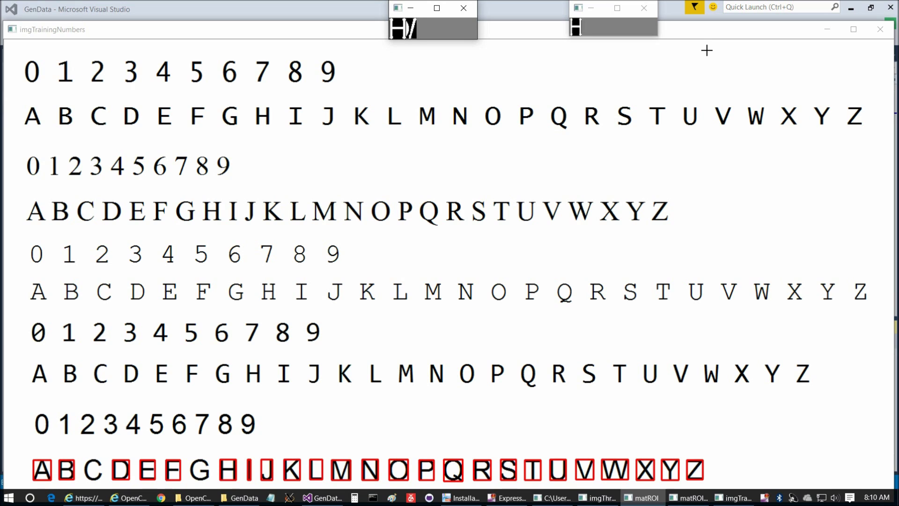
pyautogui.press('h')
pyautogui.press('g')
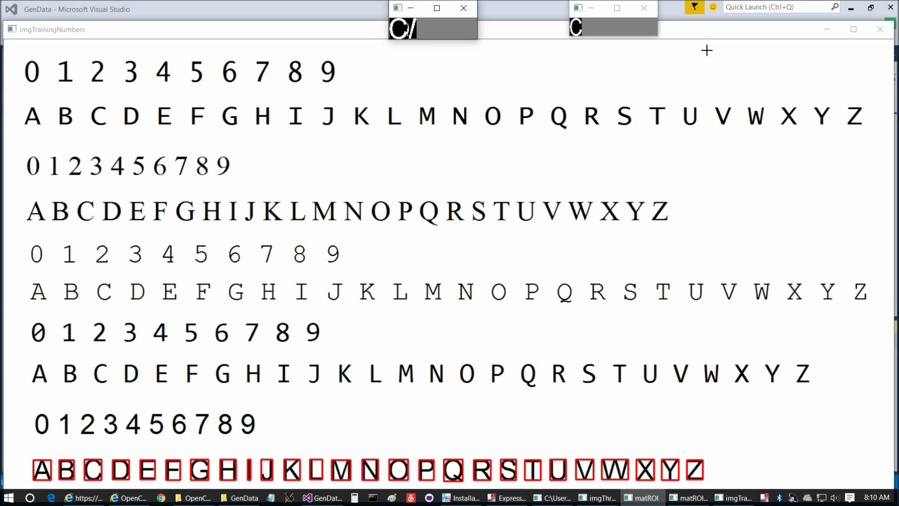
pyautogui.press('c')
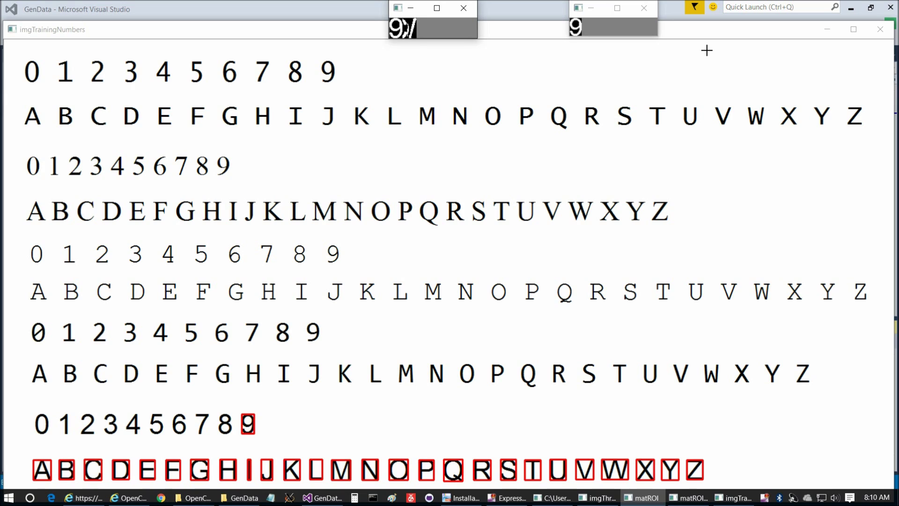
# - Label the digits 9, 8, 7, 6, 5, 3, 2, 0, 4, 1 and finish training
pyautogui.press('9')
pyautogui.press('8')
pyautogui.press('7')
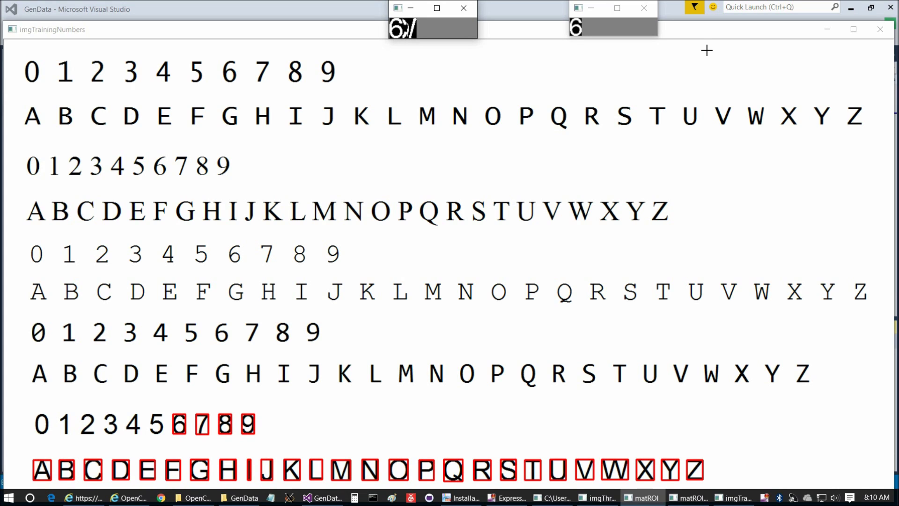
pyautogui.press('6')
pyautogui.press('5')
pyautogui.press('3')
pyautogui.press('2')
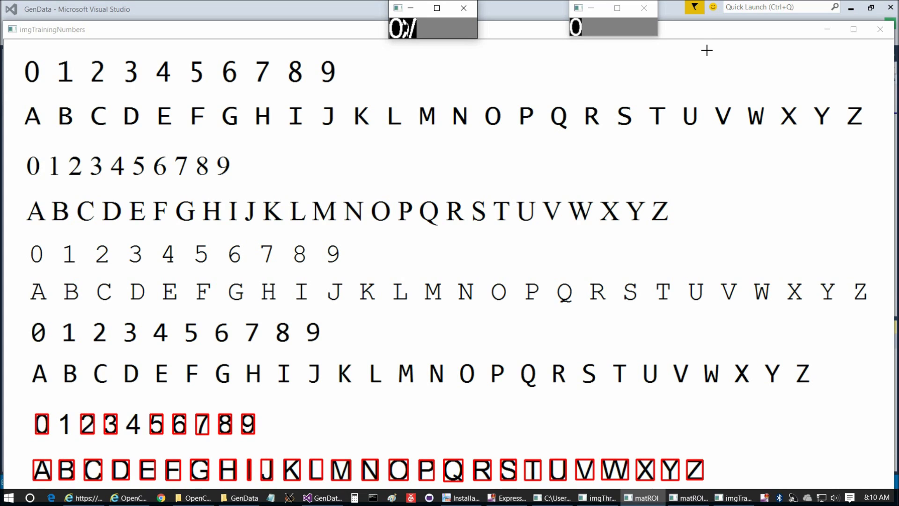
pyautogui.press('0')
pyautogui.press('4')
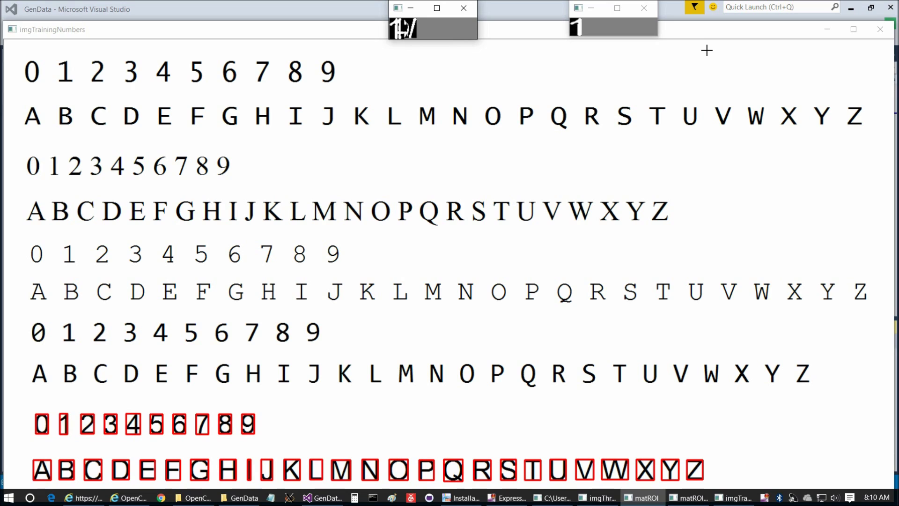
pyautogui.press('1')
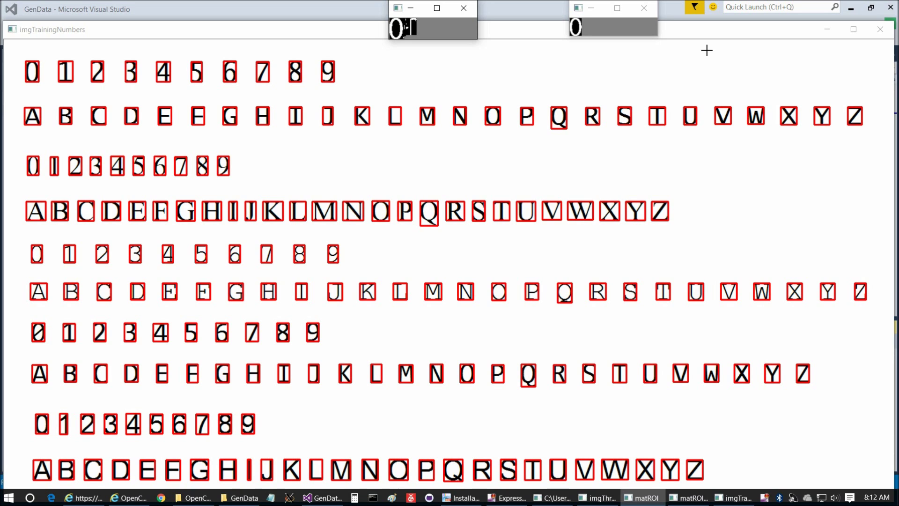
pyautogui.press('0')
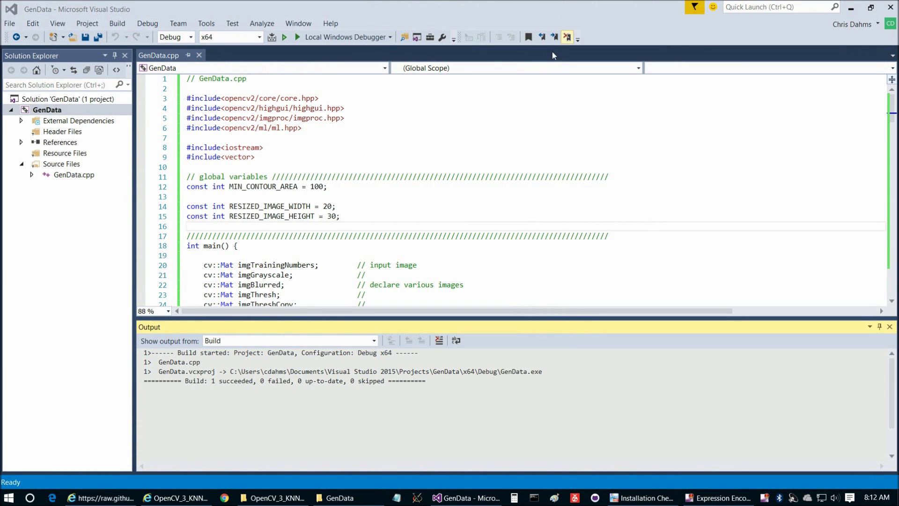
# - In the GenData folder, inspect the generated classifications.xml values, then close it
pyautogui.click(344, 500)
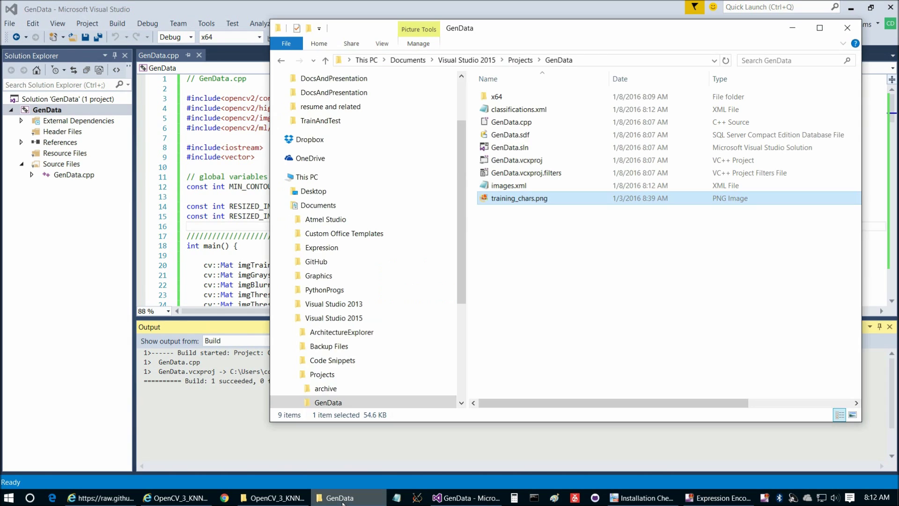
pyautogui.click(501, 111)
pyautogui.keyDown('ctrl'); pyautogui.click(511, 186); pyautogui.keyUp('ctrl')
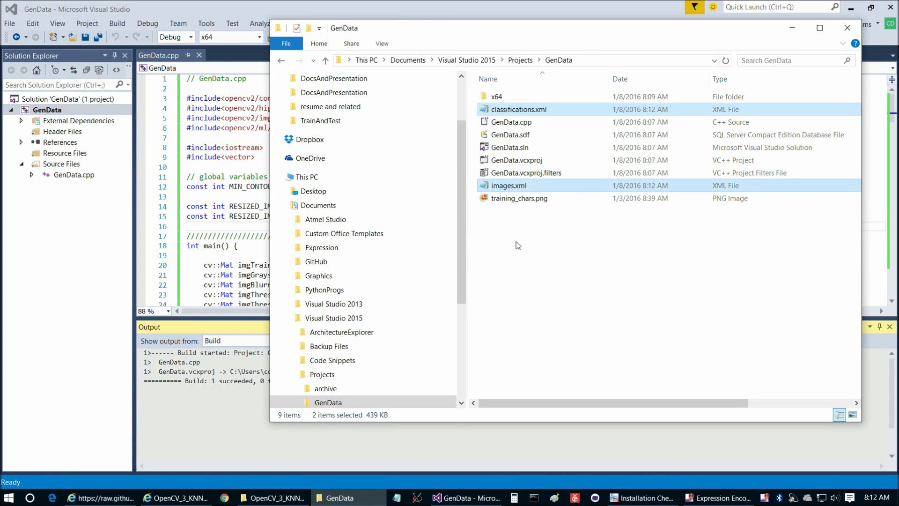
pyautogui.scroll(-3, 459, 250)
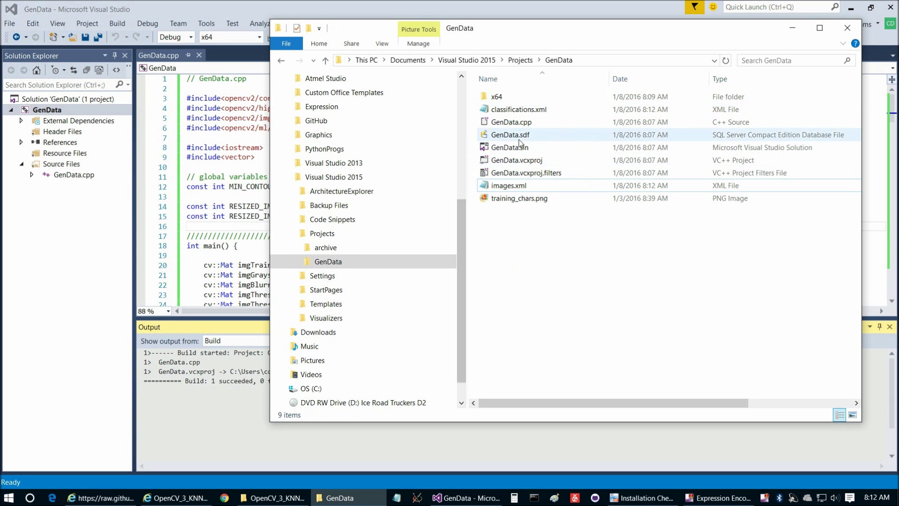
pyautogui.doubleClick(520, 111)
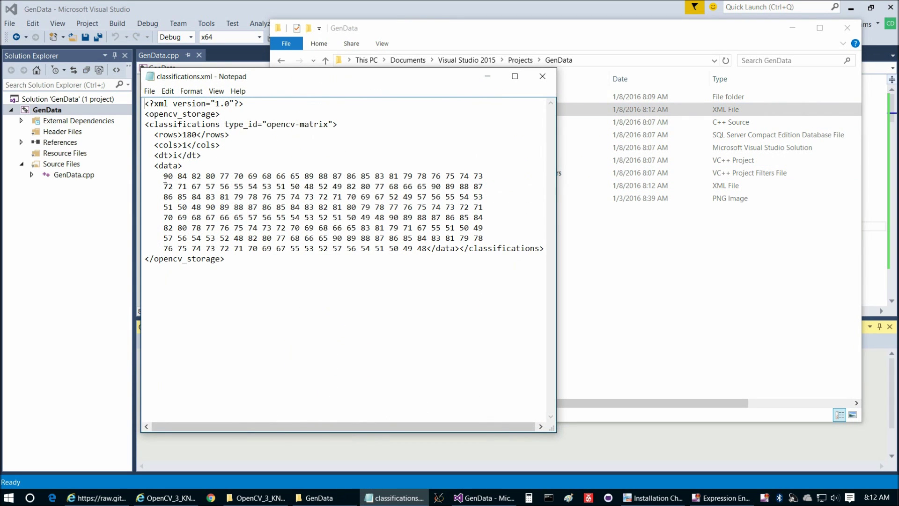
pyautogui.moveTo(165, 177); pyautogui.dragTo(426, 249)
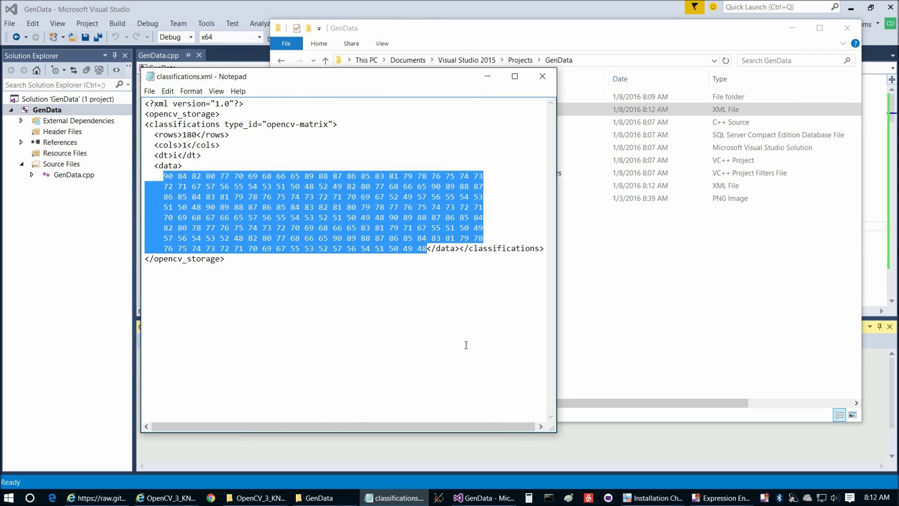
pyautogui.click(542, 77)
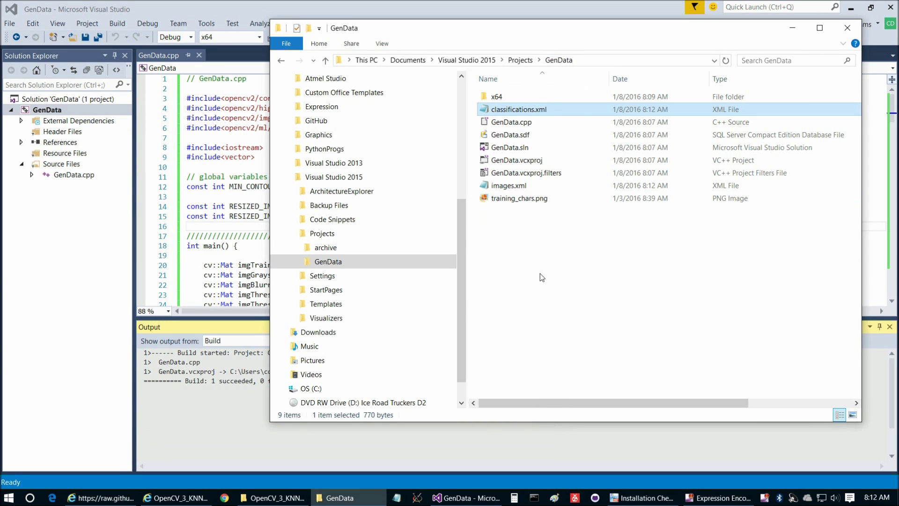
# - Review images.xml full-screen, close it, and leave the GenData folder
pyautogui.doubleClick(509, 186)
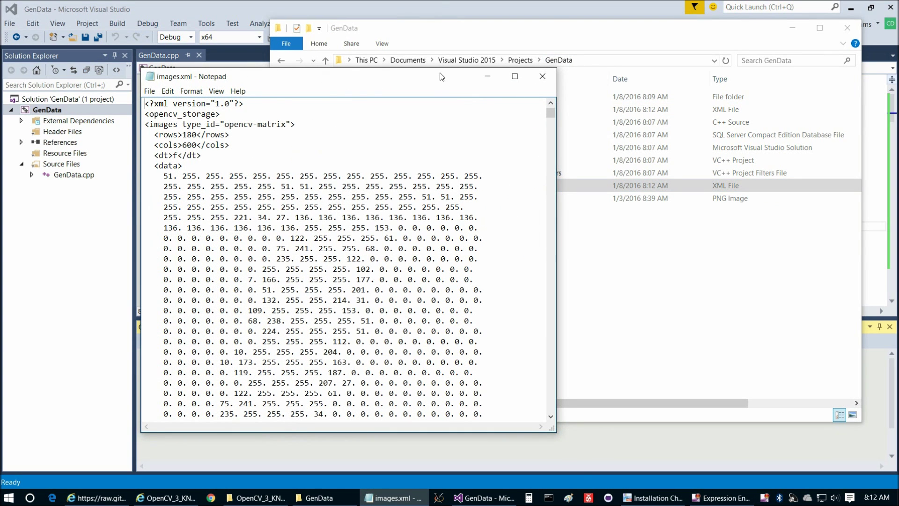
pyautogui.doubleClick(441, 72)
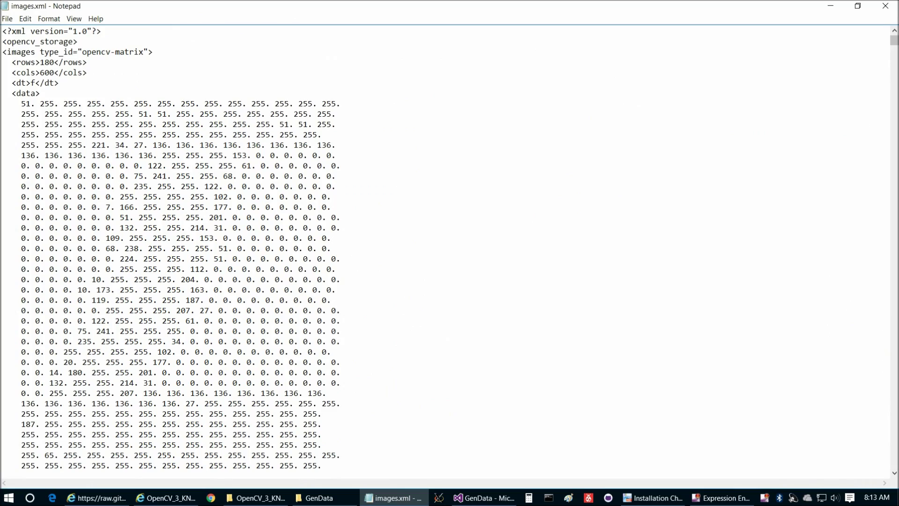
pyautogui.moveTo(893, 43); pyautogui.dragTo(894, 294)
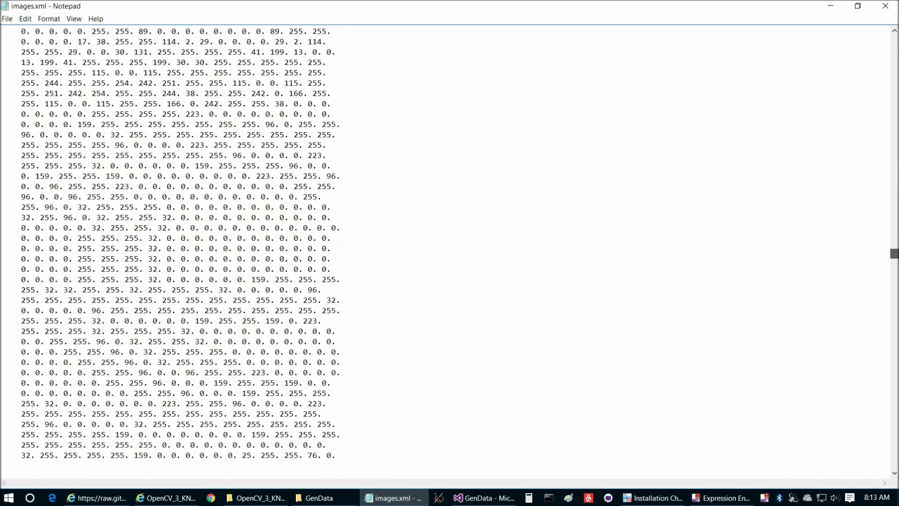
pyautogui.moveTo(893, 294); pyautogui.dragTo(894, 463)
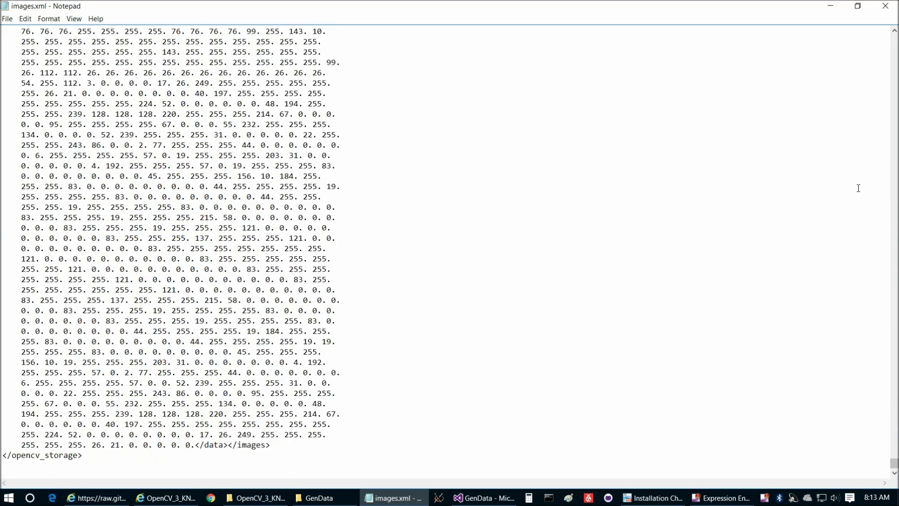
pyautogui.click(884, 6)
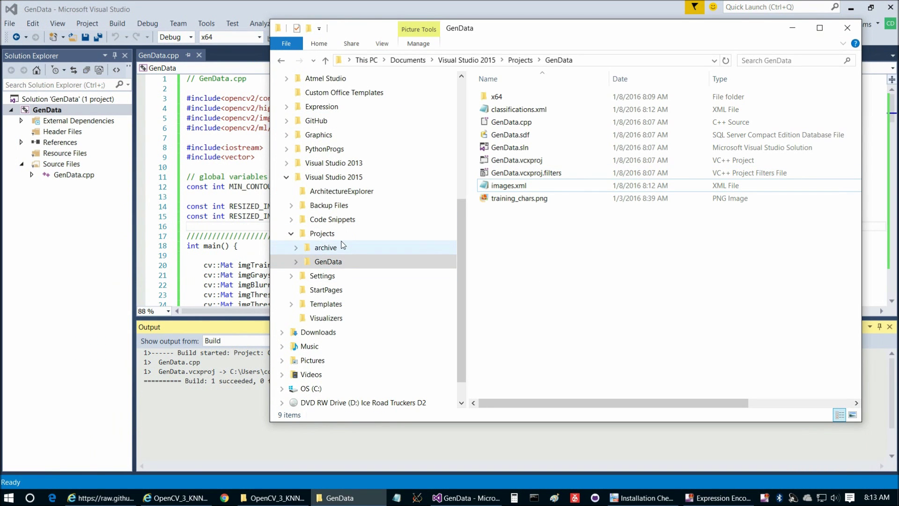
pyautogui.hotkey('alt', 'Tab')
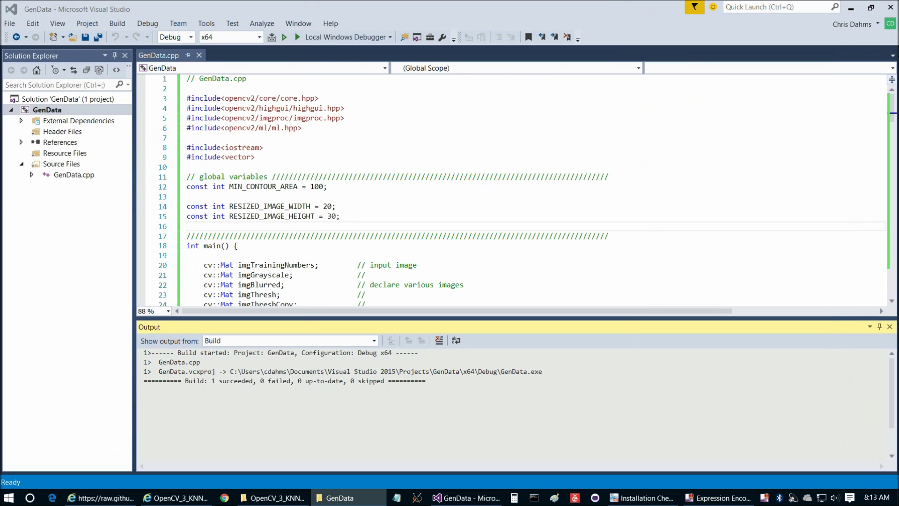
# - Show the raw TrainAndTest.cpp source from the GitHub repository
pyautogui.click(176, 498)
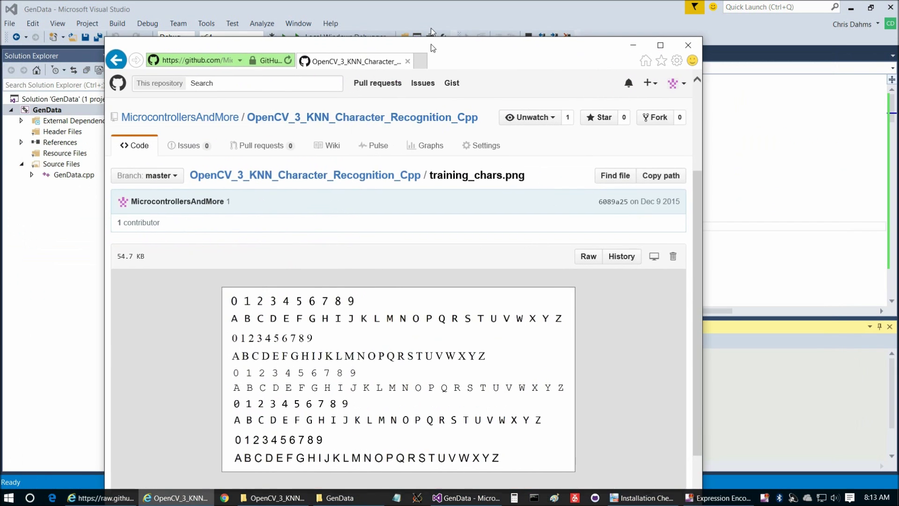
pyautogui.click(11, 26)
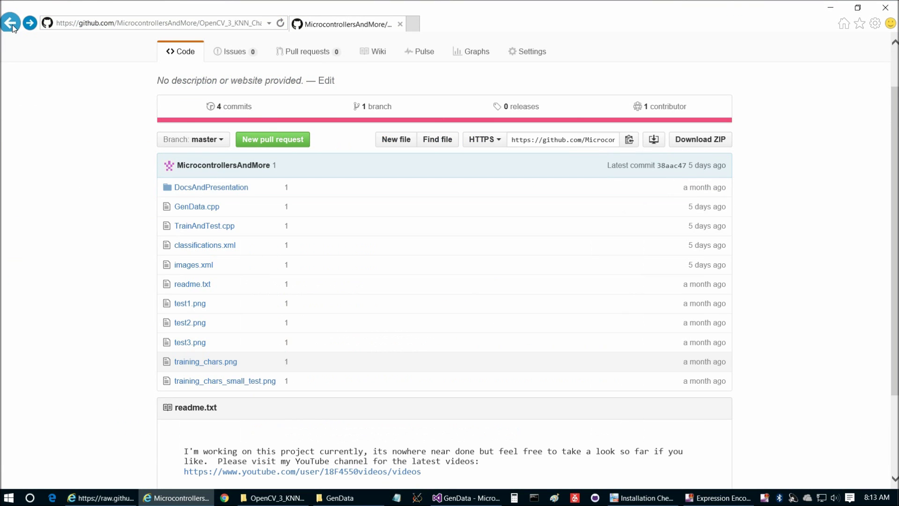
pyautogui.click(211, 227)
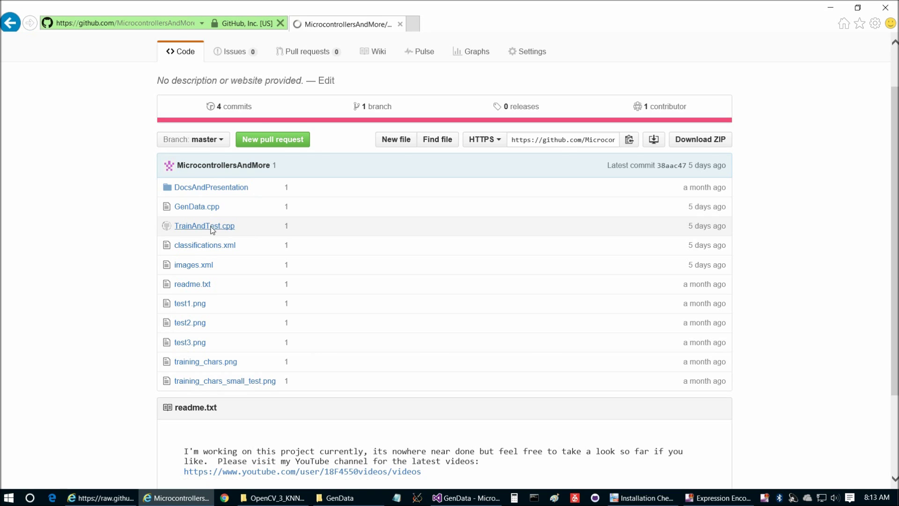
pyautogui.click(577, 221)
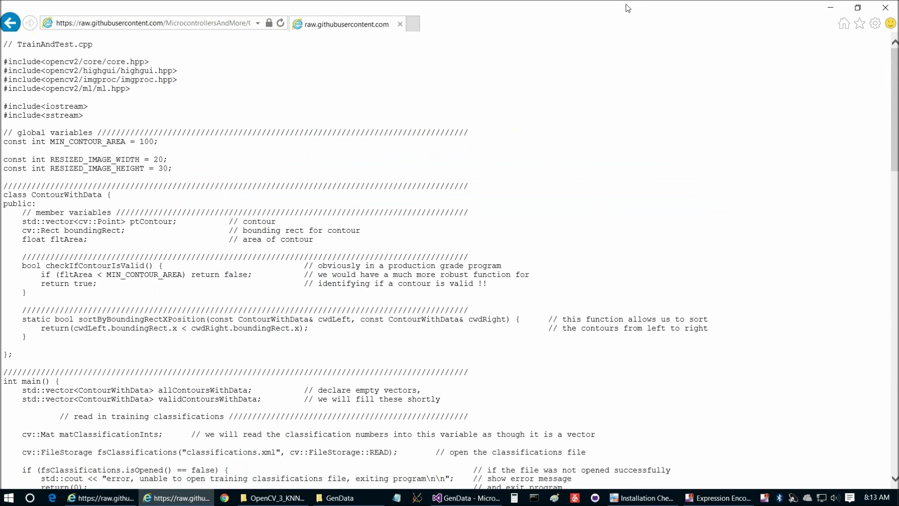
# - Save all GenData project files and start a new Visual Studio session
pyautogui.hotkey('alt', 'Tab')
pyautogui.click(100, 37)
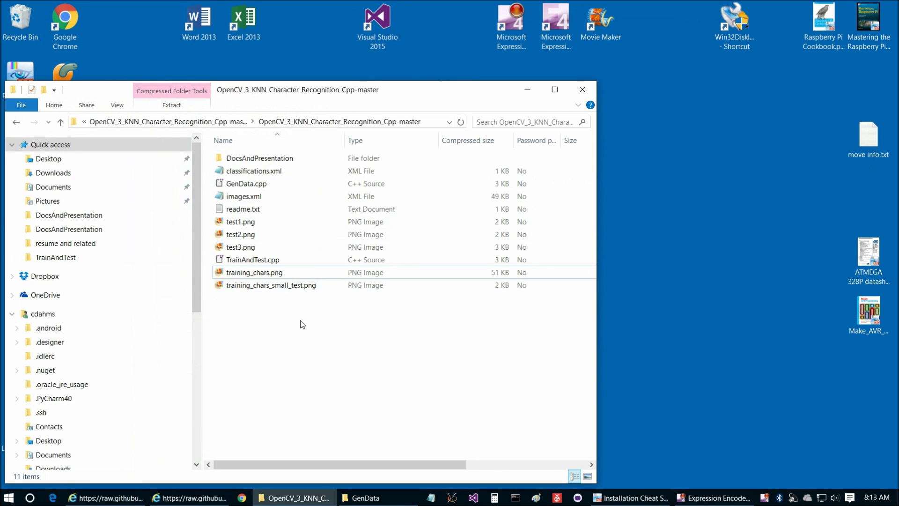
pyautogui.click(474, 497)
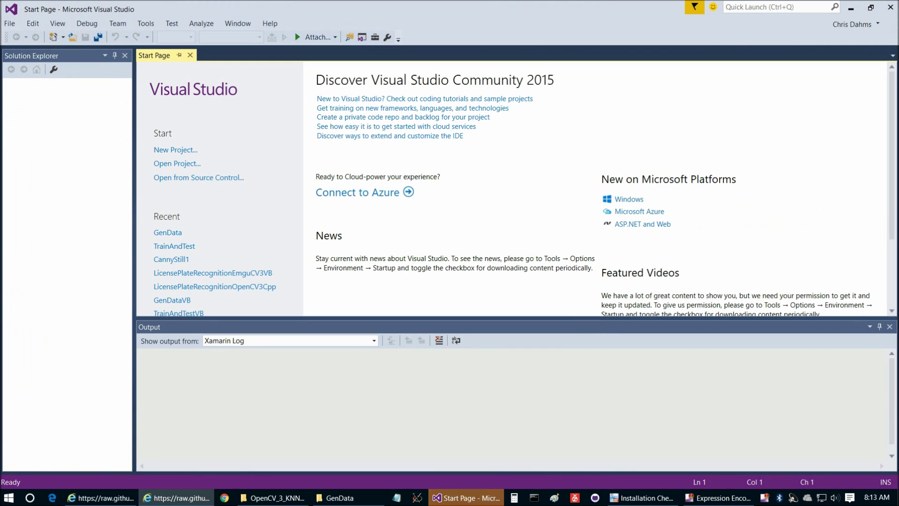
# - Close the output panel and Start Page, and create an empty C++ project named TrainAndTest
pyautogui.click(890, 327)
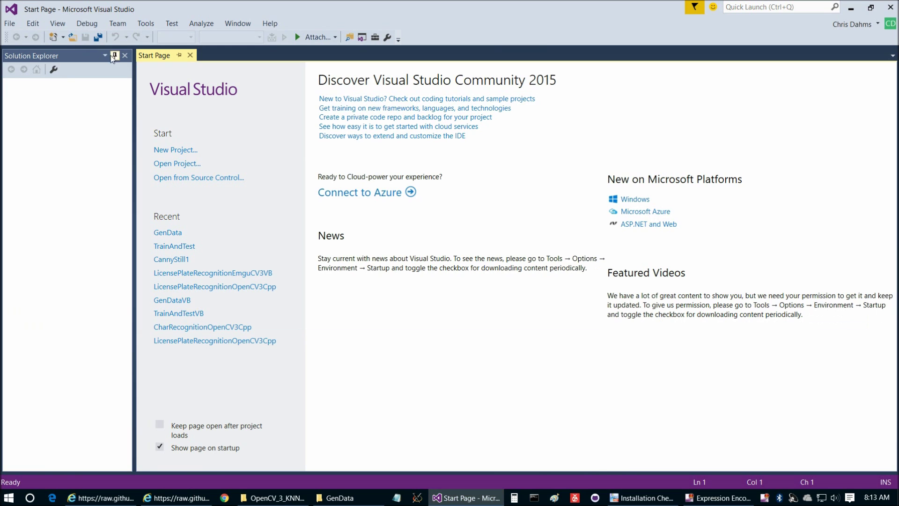
pyautogui.click(188, 56)
pyautogui.click(11, 25)
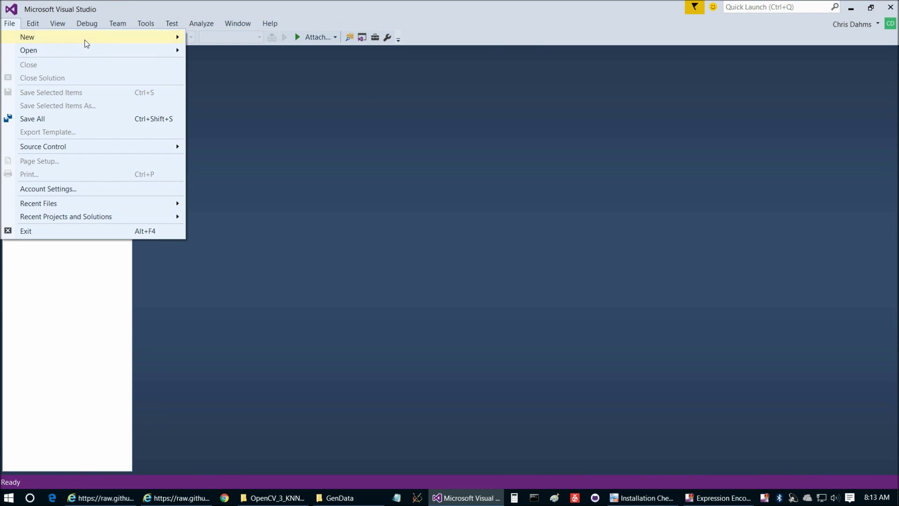
pyautogui.moveTo(84, 37)
pyautogui.click(235, 39)
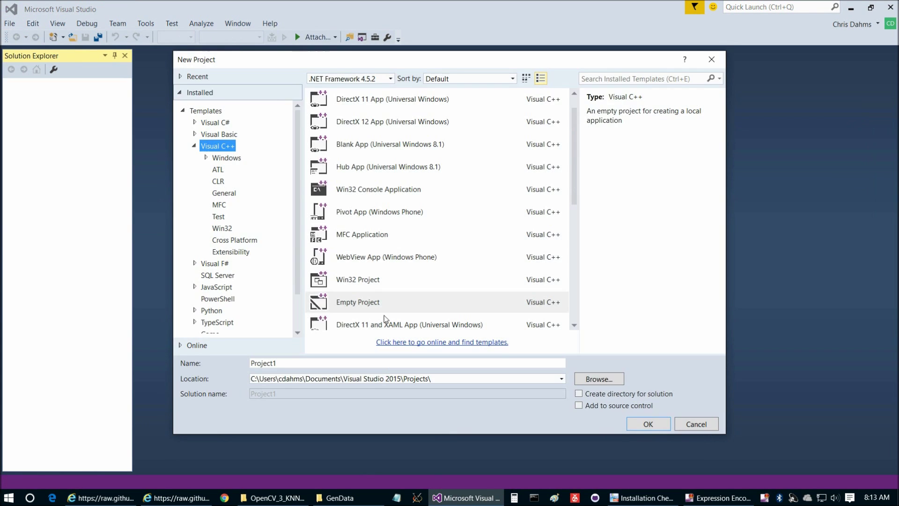
pyautogui.click(351, 302)
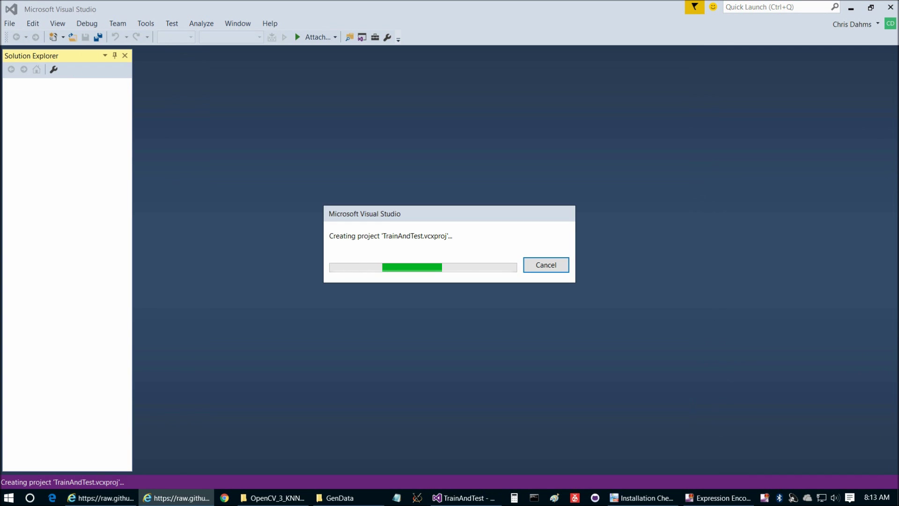
# - Add a new C++ source file TrainAndTest.cpp to the TrainAndTest project
pyautogui.rightClick(46, 229)
pyautogui.moveTo(73, 298)
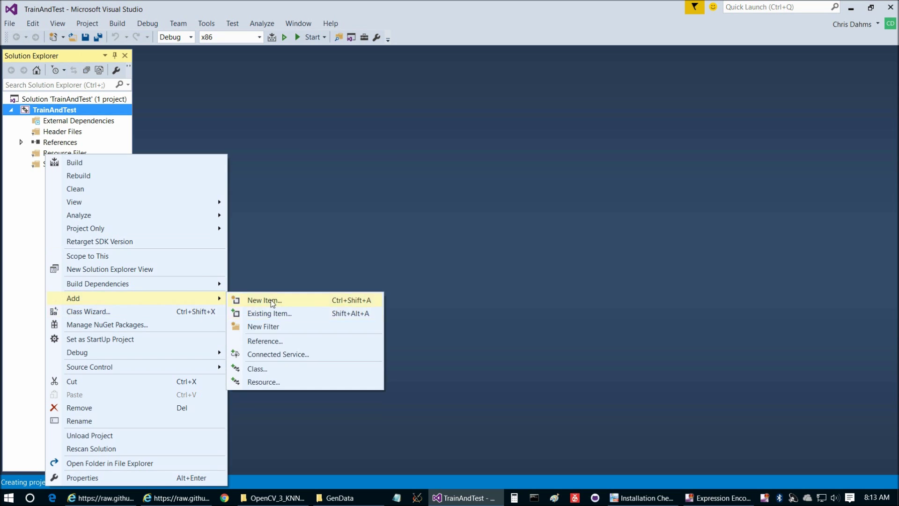
pyautogui.click(270, 300)
pyautogui.hotkey('alt', 'n')
pyautogui.write('TrainAndTest.cpp')
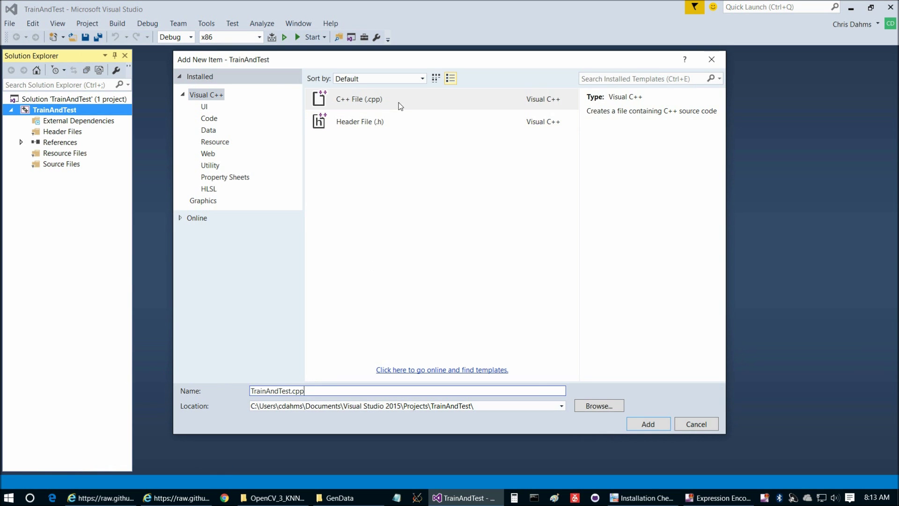
pyautogui.click(387, 99)
pyautogui.click(646, 425)
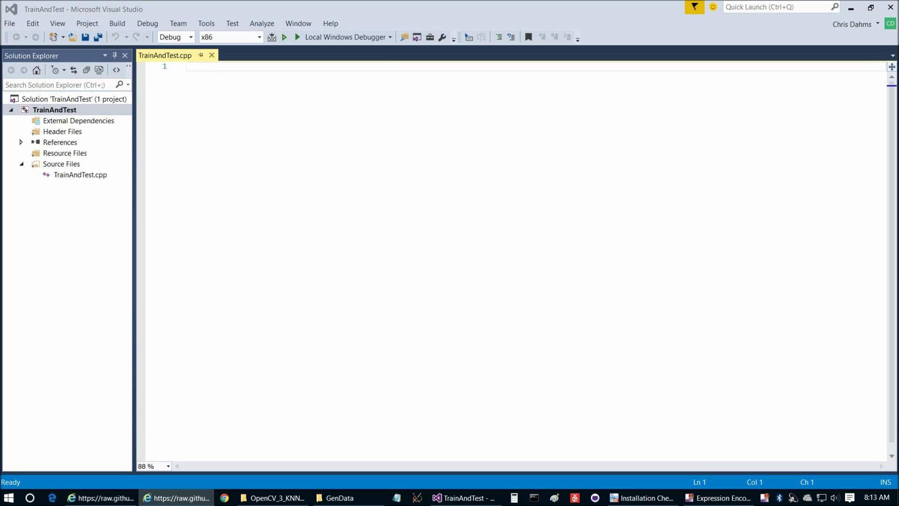
# - Paste the 177-line recognition code into TrainAndTest.cpp and target the x64 platform
pyautogui.click(297, 188)
pyautogui.hotkey('ctrl', 'v')
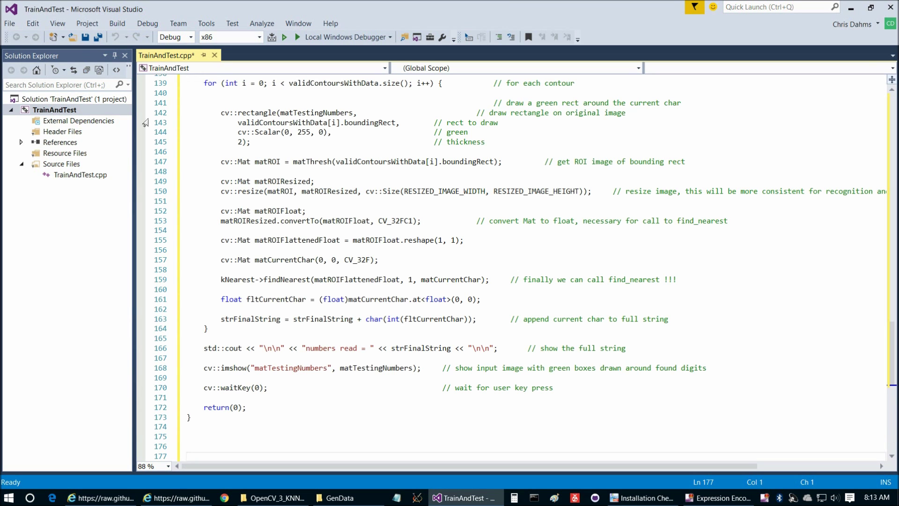
pyautogui.click(259, 38)
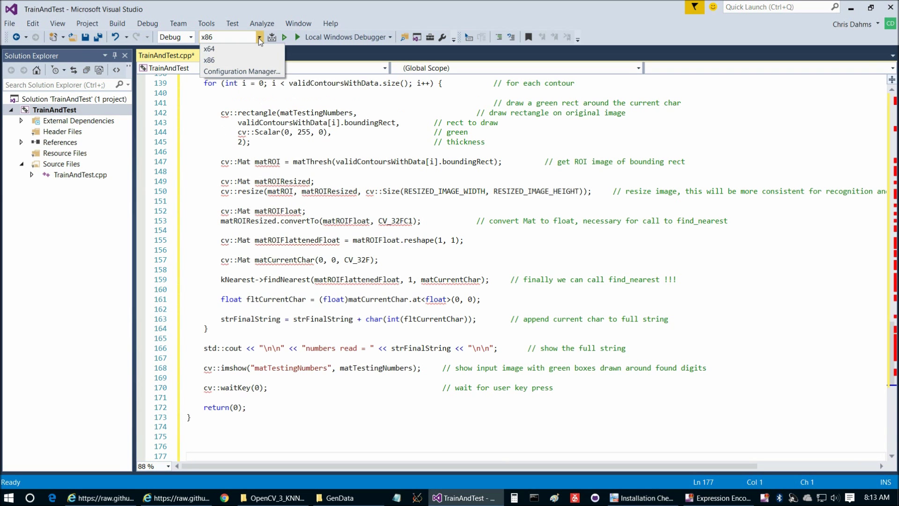
pyautogui.click(238, 52)
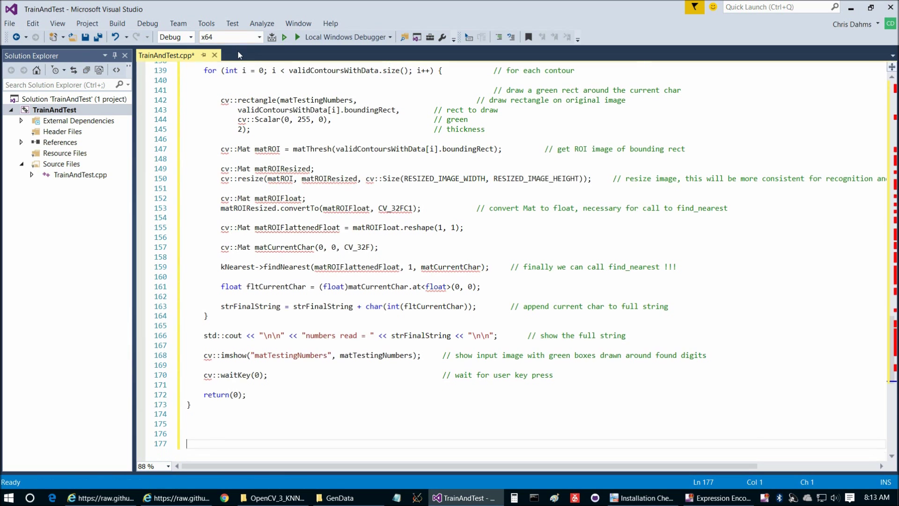
pyautogui.click(89, 24)
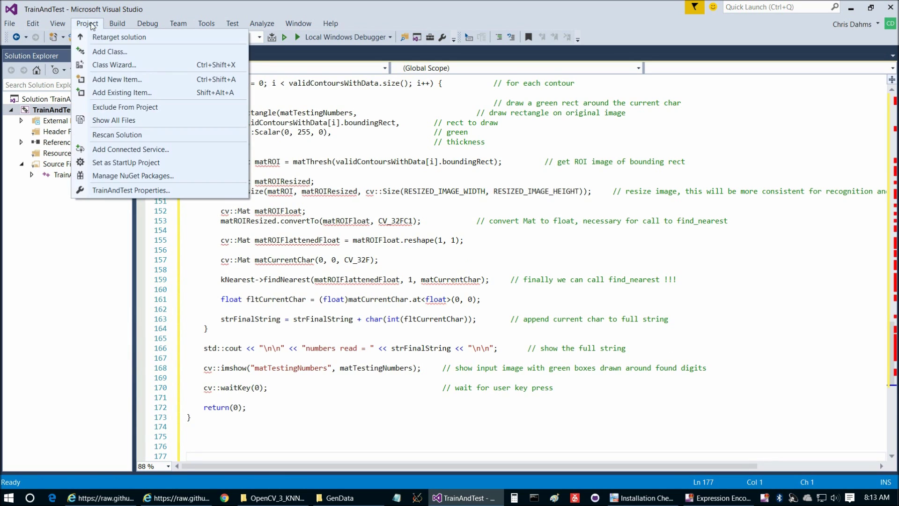
# - Add C:\OpenCV-3.1.0\opencv\build\include to the VC++ Include Directories
pyautogui.click(143, 191)
pyautogui.click(207, 144)
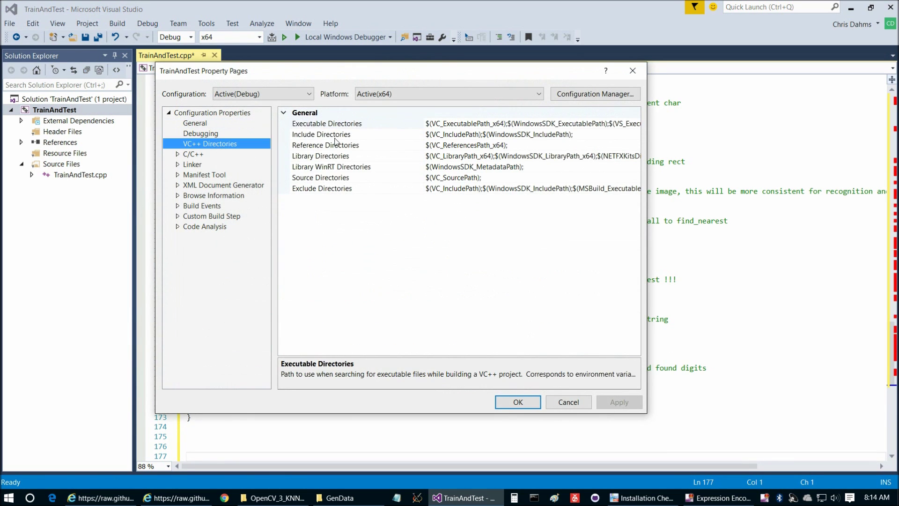
pyautogui.click(565, 133)
pyautogui.click(635, 134)
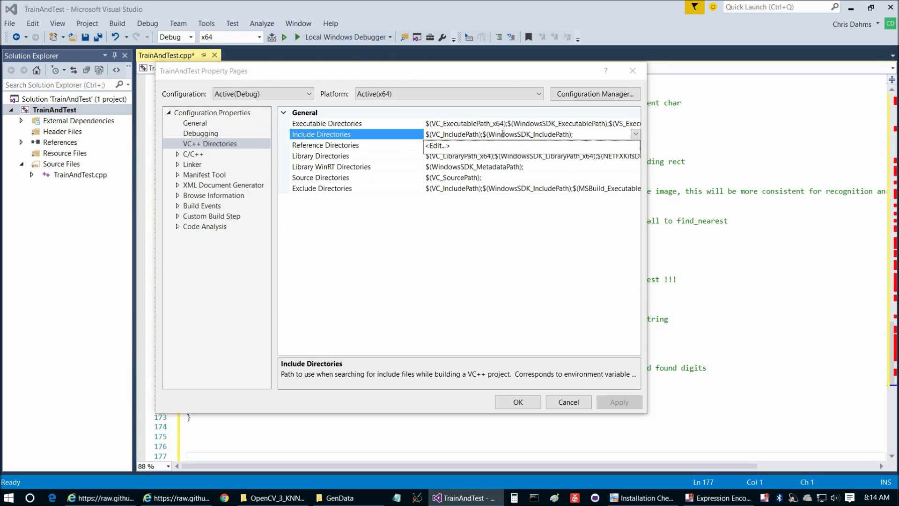
pyautogui.click(449, 146)
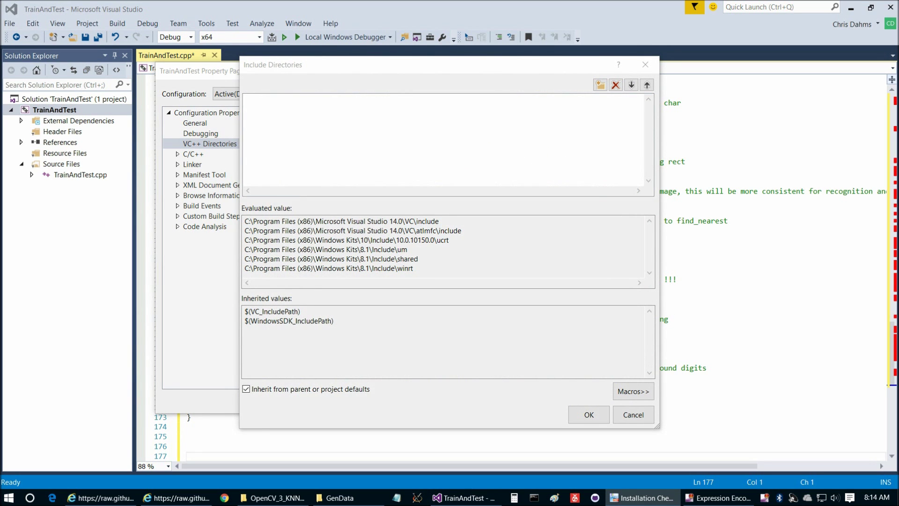
pyautogui.doubleClick(401, 97)
pyautogui.write('C:\\OpenCV-3.1.0\\opencv\\build\\include"')
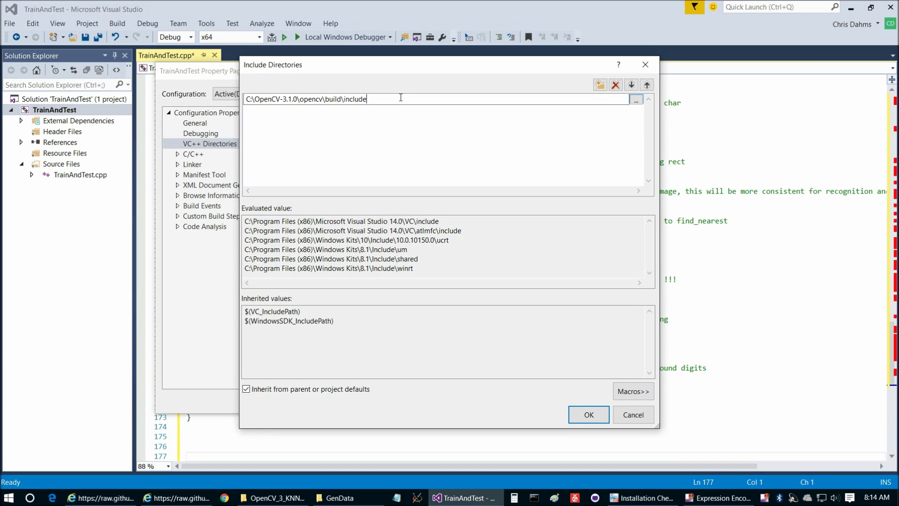
pyautogui.click(587, 415)
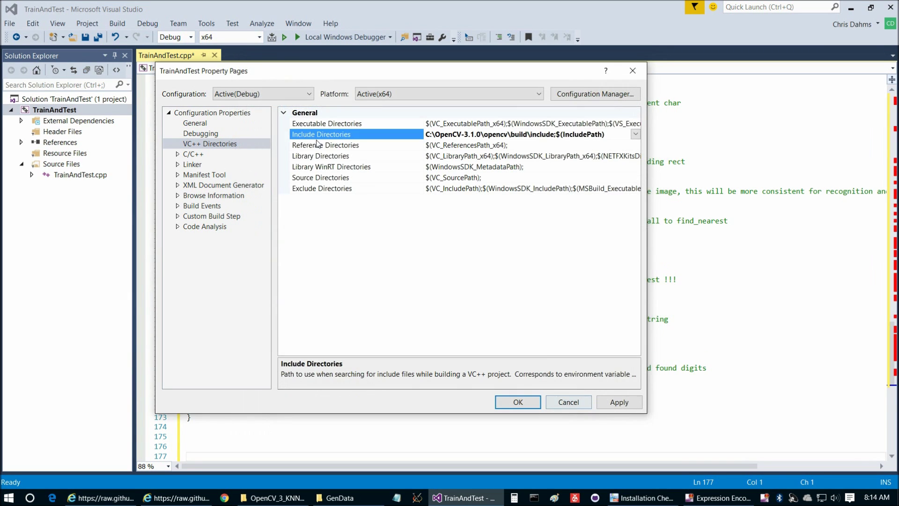
# - Add the OpenCV build\x64\vc14\lib folder to the VC++ Library Directories
pyautogui.click(327, 157)
pyautogui.click(568, 154)
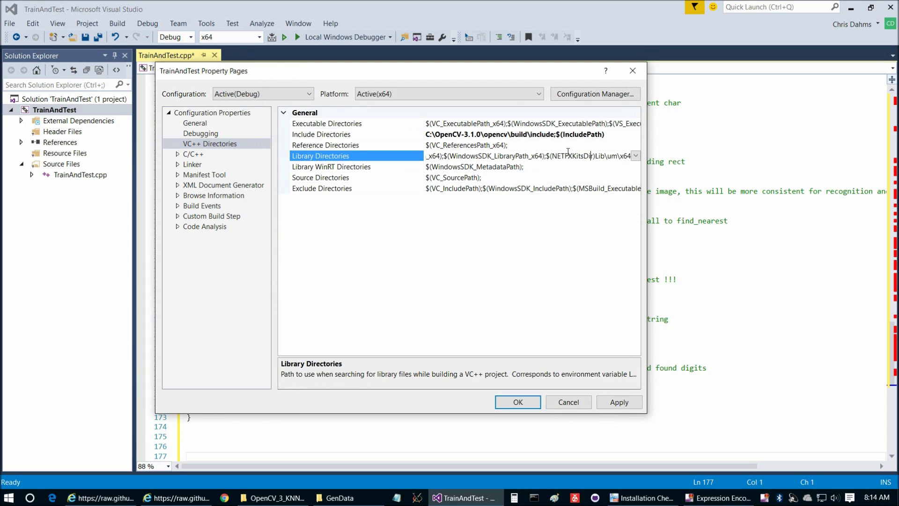
pyautogui.click(635, 156)
pyautogui.click(449, 166)
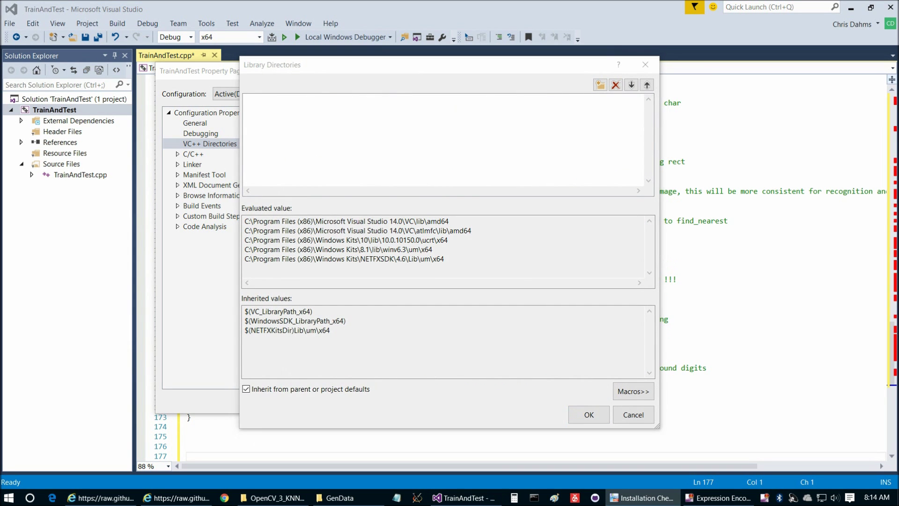
pyautogui.doubleClick(412, 105)
pyautogui.write('C:\\OpenCV-3.1.0\\opencv\\build\\x64\\vc14\\lib')
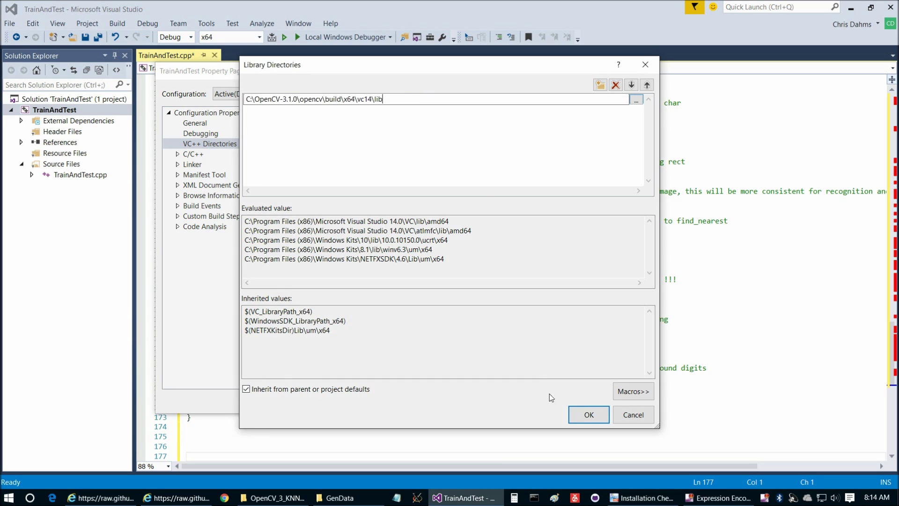
pyautogui.click(589, 414)
pyautogui.click(179, 165)
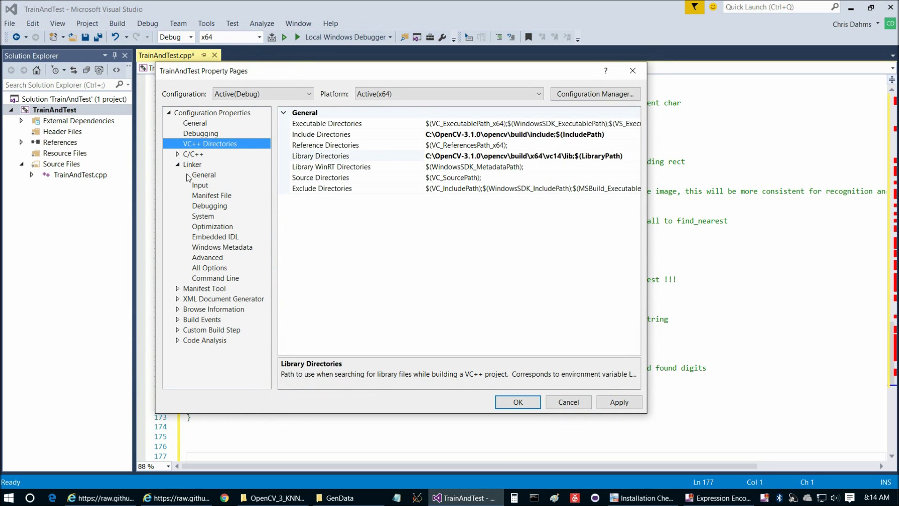
# - Add opencv_world310d.lib to Linker > Input > Additional Dependencies and confirm the properties
pyautogui.click(203, 186)
pyautogui.click(642, 497)
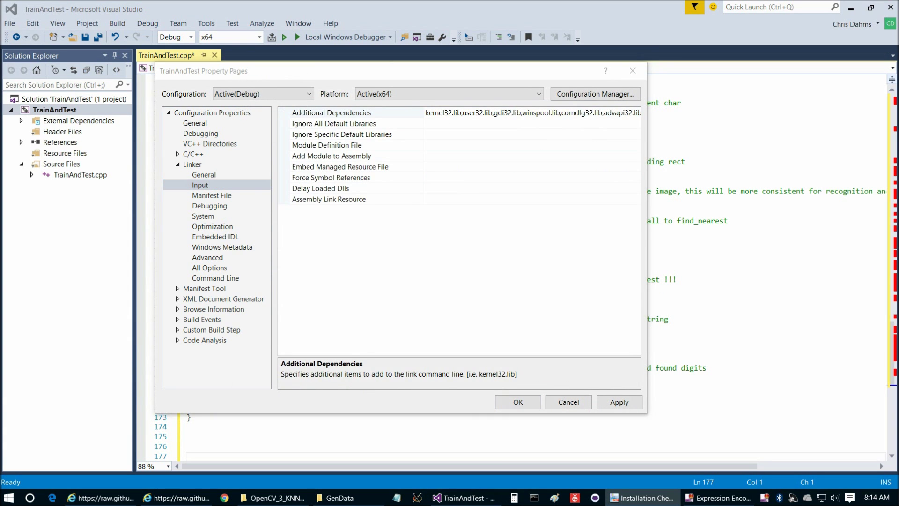
pyautogui.click(394, 113)
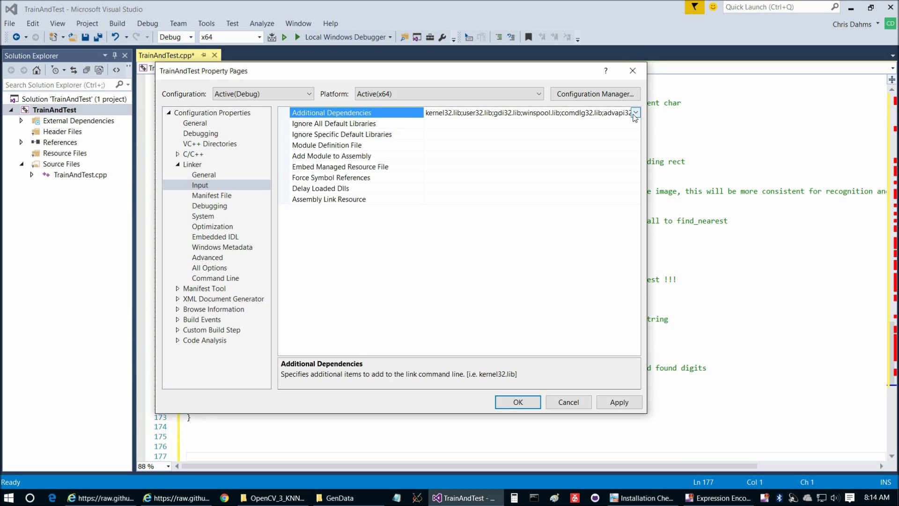
pyautogui.click(636, 113)
pyautogui.click(440, 128)
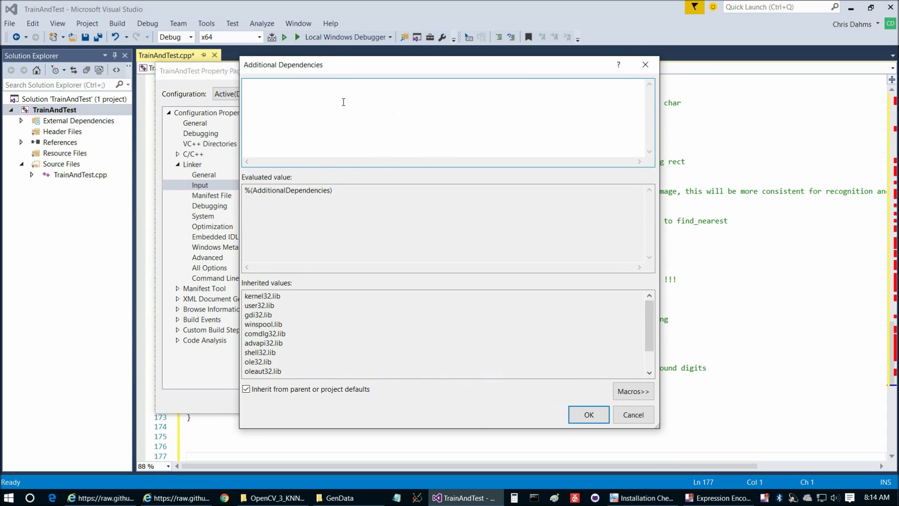
pyautogui.write('opencv_world310d.lib')
pyautogui.click(589, 415)
pyautogui.click(618, 402)
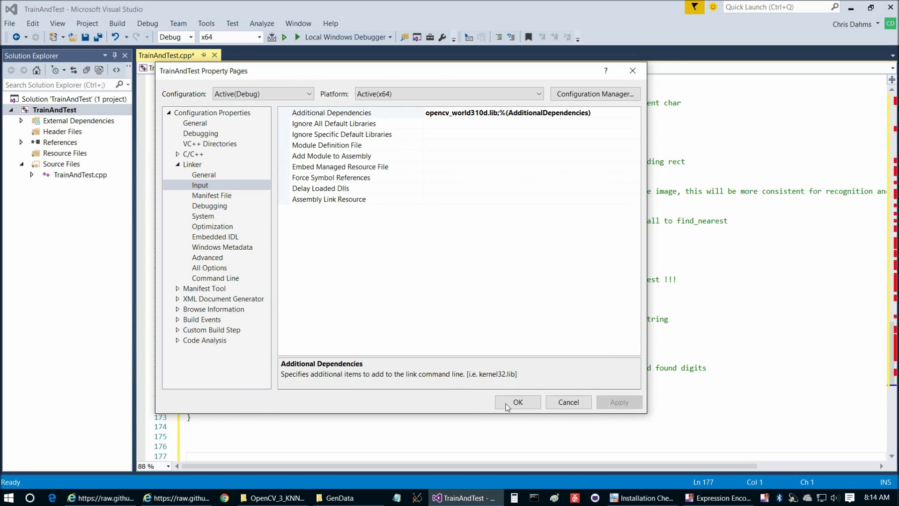
pyautogui.click(506, 405)
pyautogui.moveTo(340, 497)
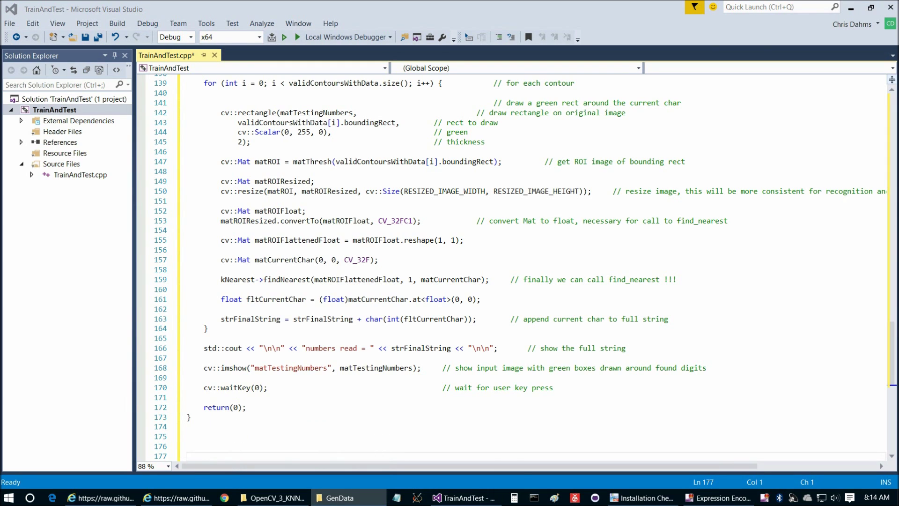
# - Open Projects\GenData and copy classifications.xml and images.xml into the TrainAndTest folder
pyautogui.moveTo(431, 54); pyautogui.dragTo(516, 57)
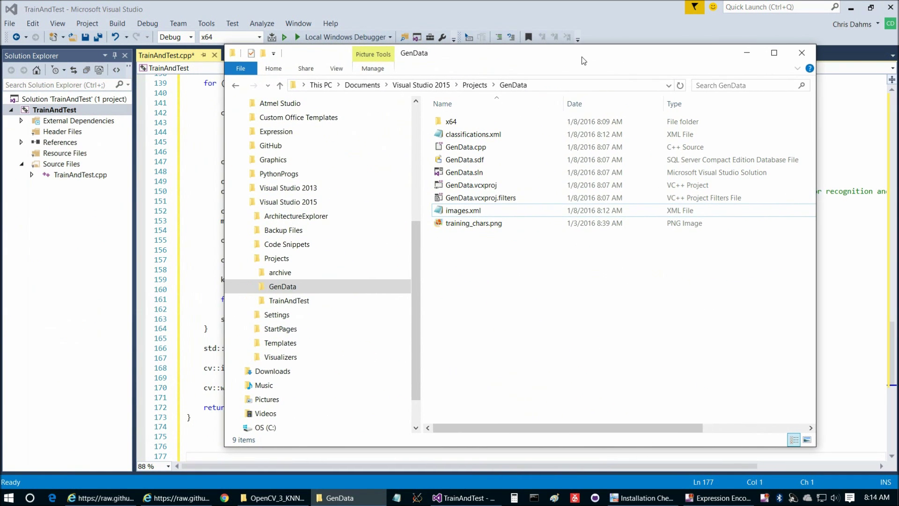
pyautogui.moveTo(582, 57); pyautogui.dragTo(631, 50)
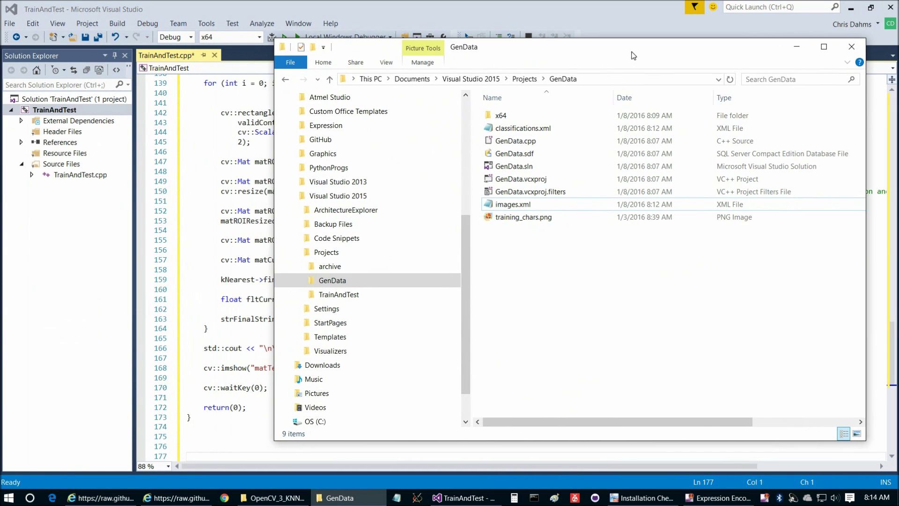
pyautogui.click(285, 82)
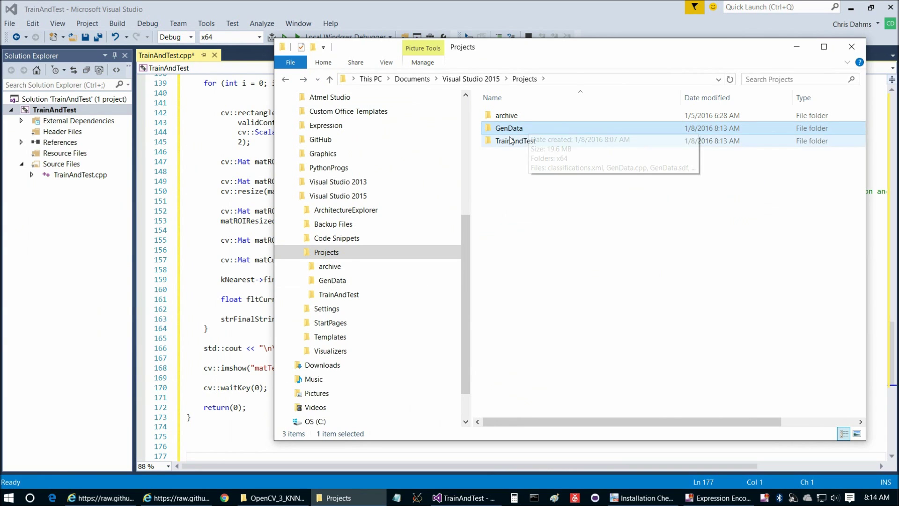
pyautogui.click(511, 143)
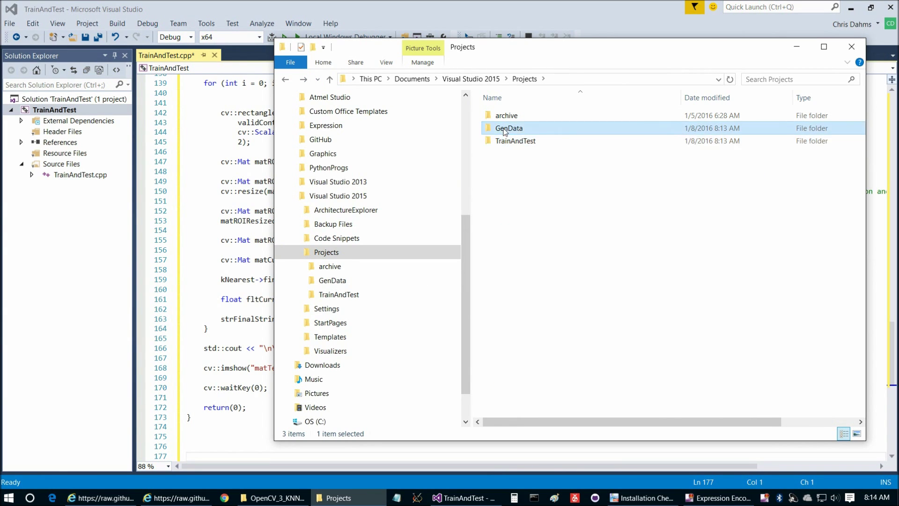
pyautogui.doubleClick(512, 129)
pyautogui.click(511, 131)
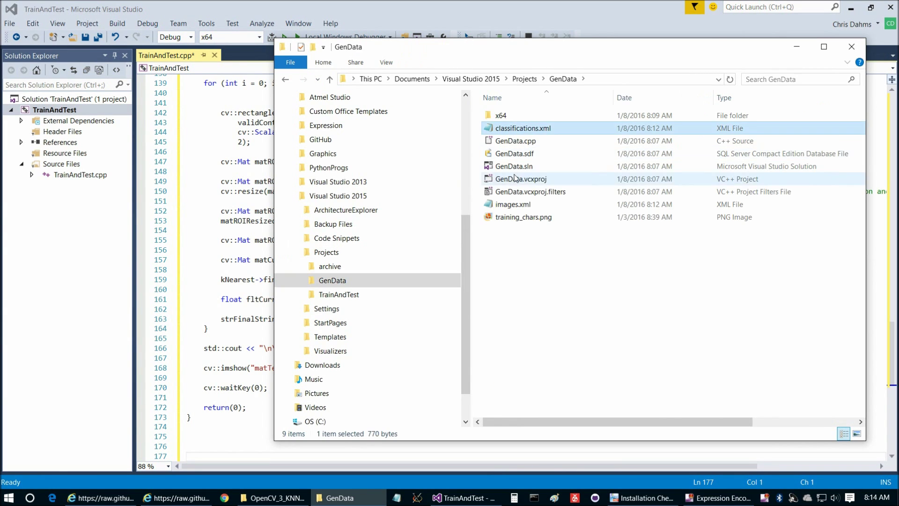
pyautogui.keyDown('ctrl'); pyautogui.click(506, 208); pyautogui.keyUp('ctrl')
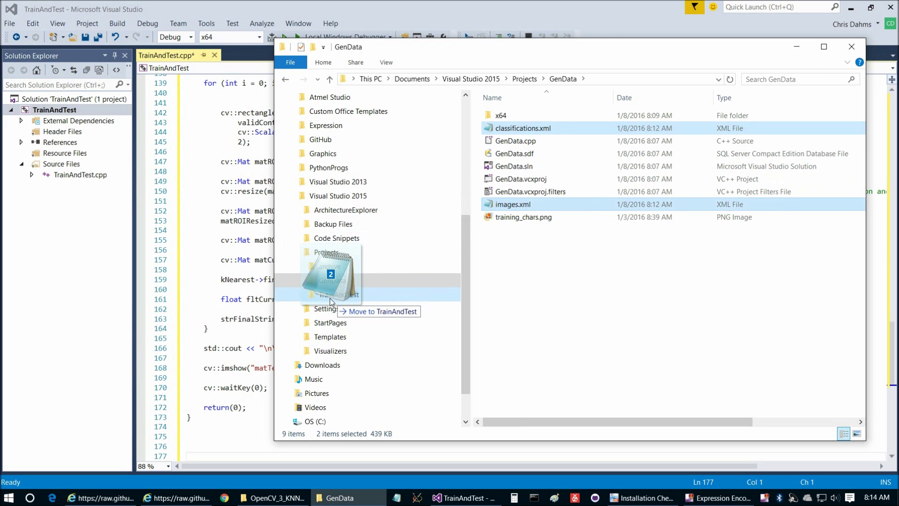
pyautogui.moveTo(506, 207); pyautogui.dragTo(367, 301)
pyautogui.click(366, 301)
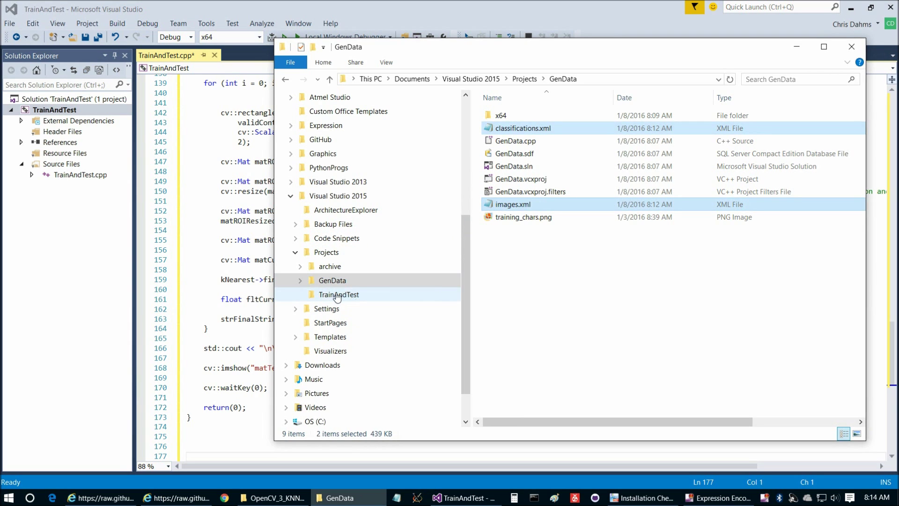
pyautogui.click(337, 294)
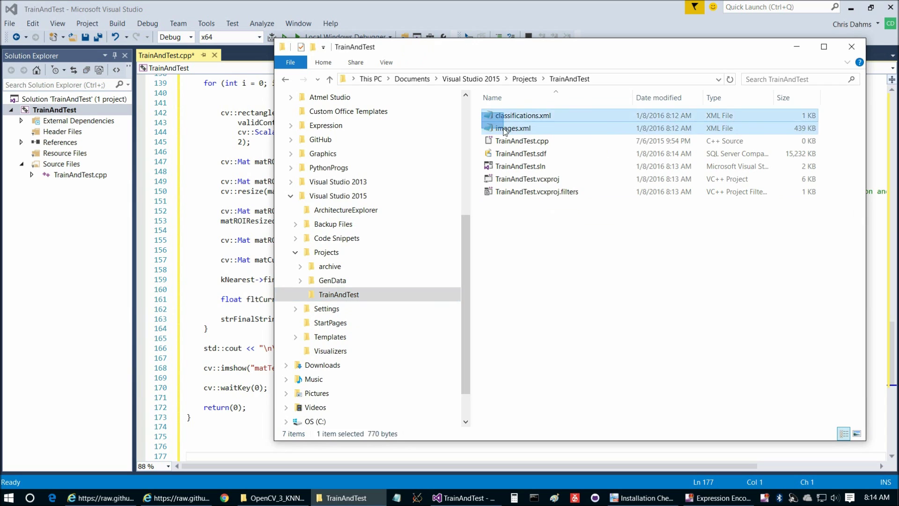
# - Copy test1.png, test2.png and test3.png into TrainAndTest, refresh, and minimize the repository window
pyautogui.click(266, 497)
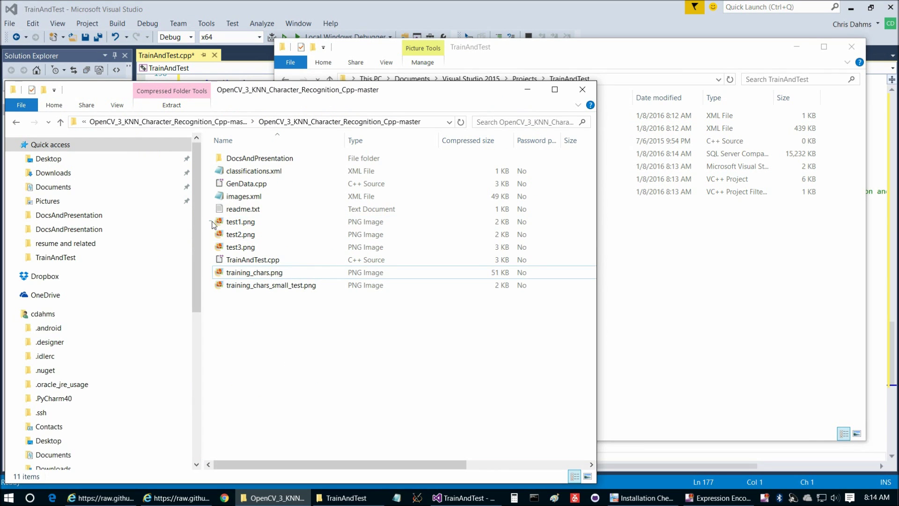
pyautogui.moveTo(212, 223)
pyautogui.mouseDown()
pyautogui.moveTo(235, 253)
pyautogui.moveTo(748, 304)
pyautogui.mouseUp()
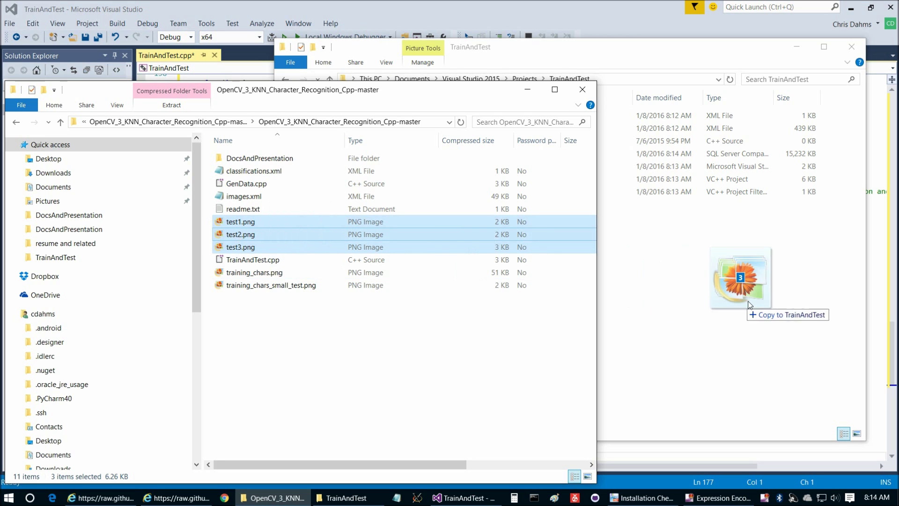
pyautogui.click(765, 311)
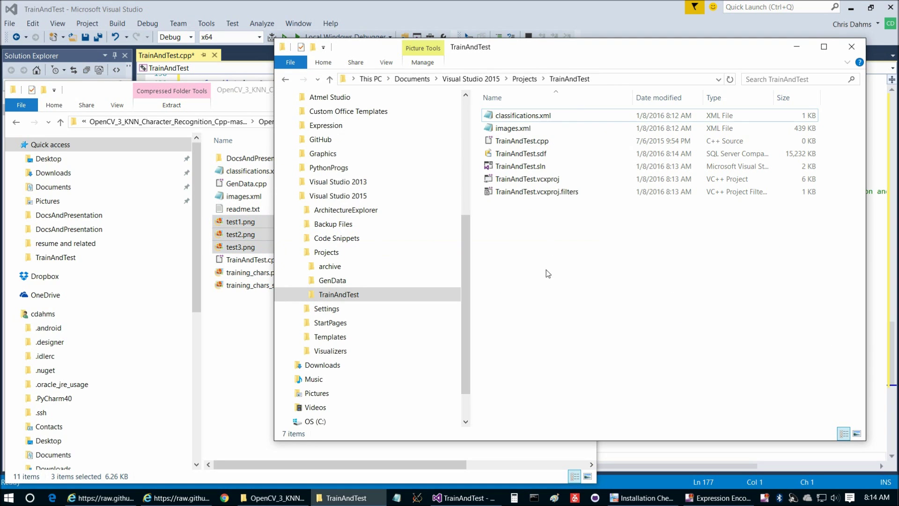
pyautogui.rightClick(526, 293)
pyautogui.click(595, 344)
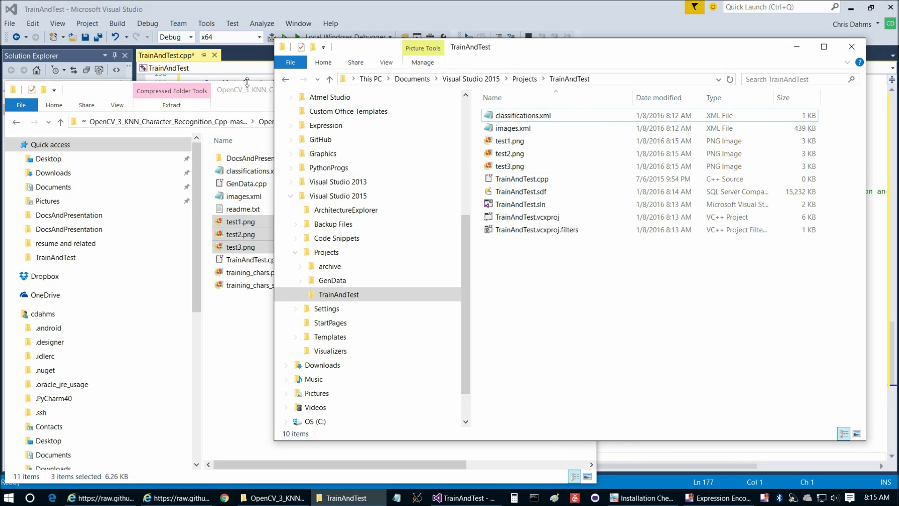
pyautogui.click(260, 95)
pyautogui.click(524, 90)
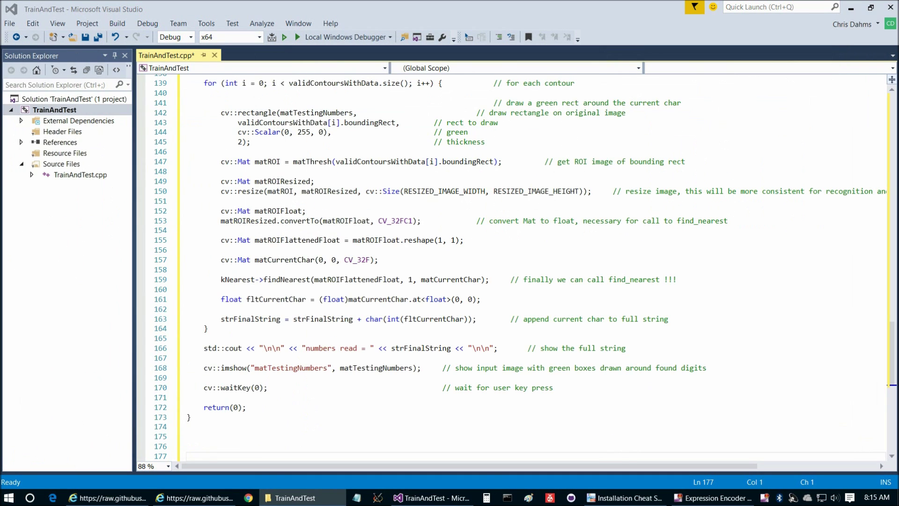
# - Build and run TrainAndTest with Ctrl+F5, check the console reads ABC123, then close it
pyautogui.moveTo(592, 54); pyautogui.dragTo(412, 59)
pyautogui.click(618, 57)
pyautogui.hotkey('ctrl', 'F5')
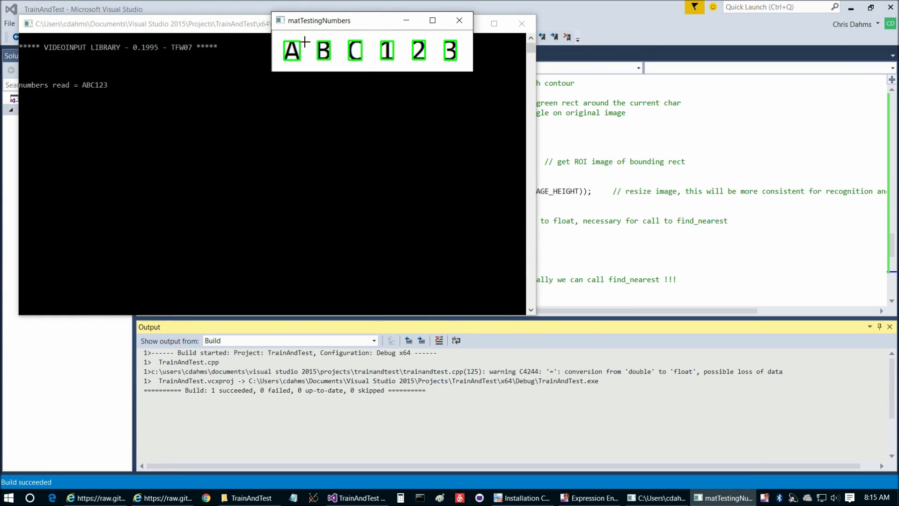
pyautogui.moveTo(320, 23); pyautogui.dragTo(337, 30)
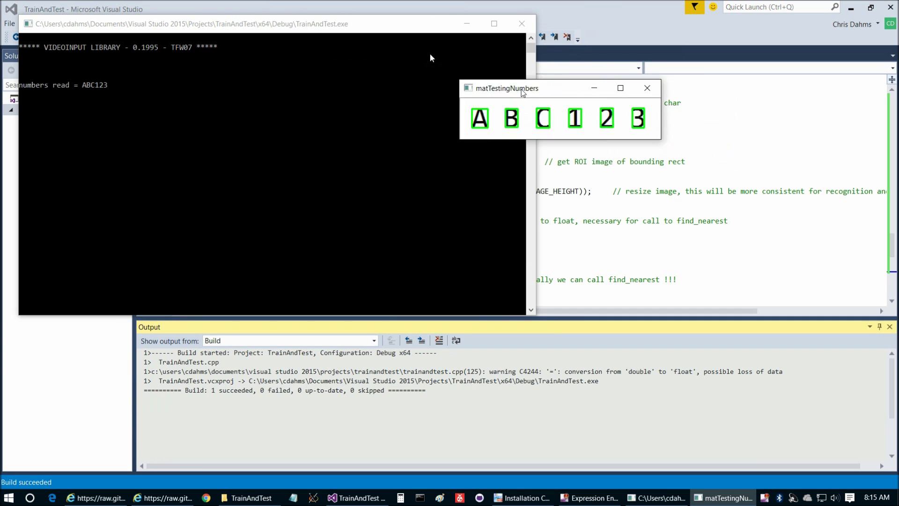
pyautogui.moveTo(256, 27); pyautogui.dragTo(361, 142)
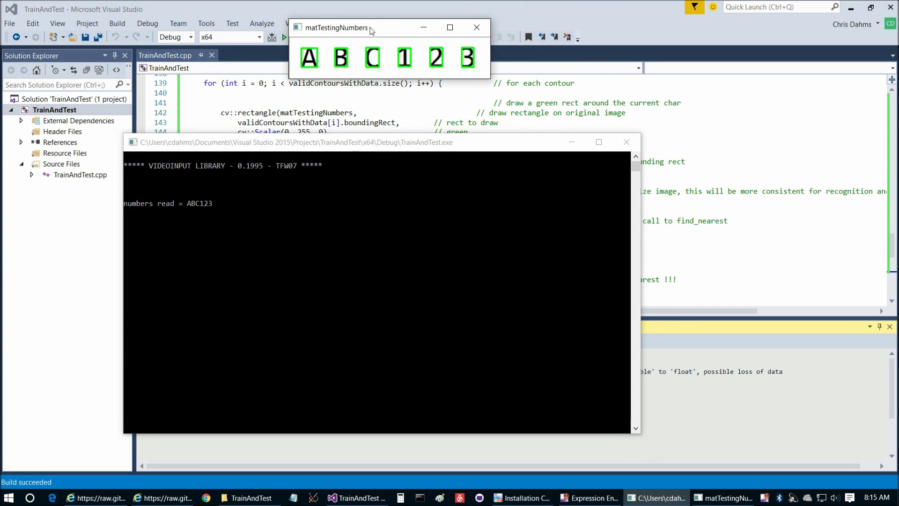
pyautogui.moveTo(371, 27); pyautogui.dragTo(318, 59)
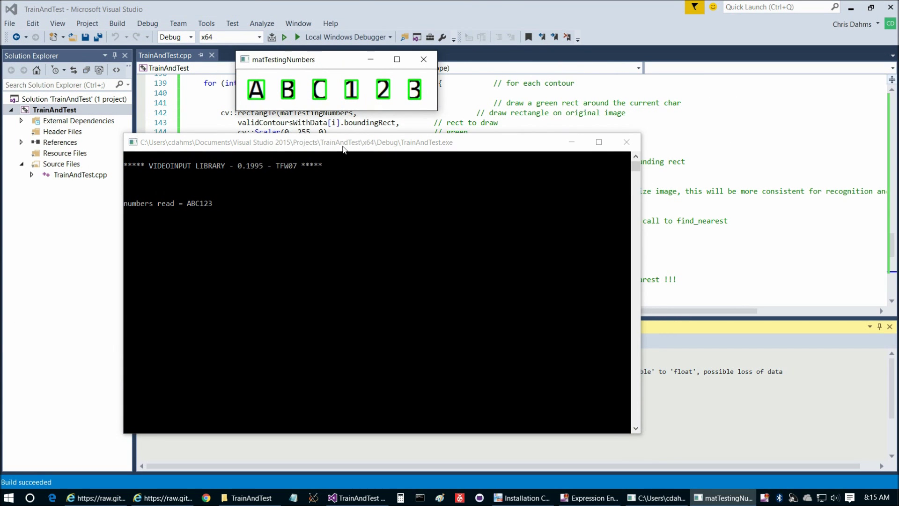
pyautogui.click(184, 200)
pyautogui.moveTo(180, 203); pyautogui.dragTo(220, 205)
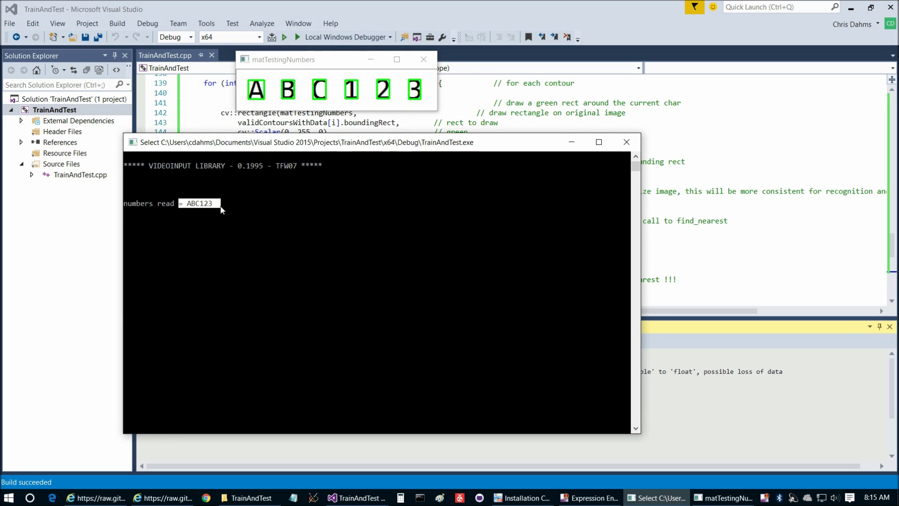
pyautogui.press('Return')
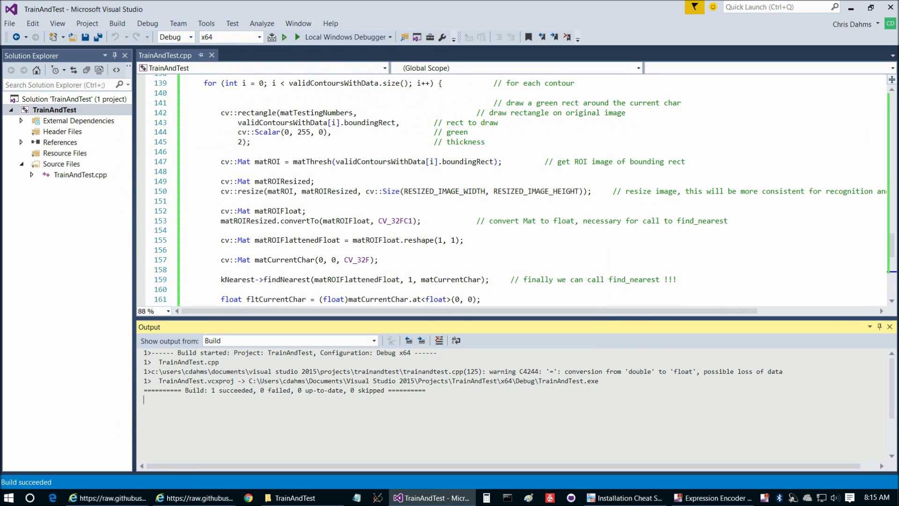
# - Make line 81 load test2.png, rerun, and confirm the DEF456 result before closing
pyautogui.click(891, 327)
pyautogui.scroll(6, 372, 200)
pyautogui.scroll(8, 373, 201)
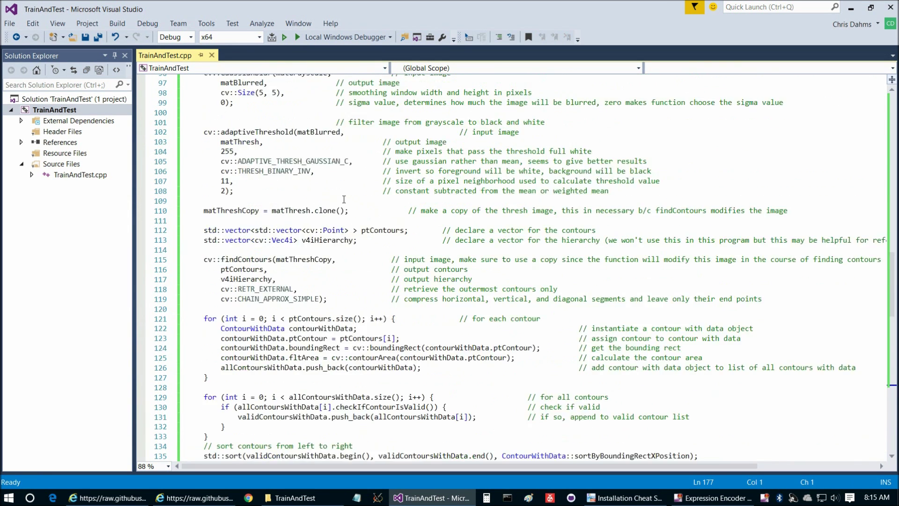
pyautogui.scroll(6, 345, 200)
pyautogui.scroll(2, 344, 201)
pyautogui.scroll(2, 343, 200)
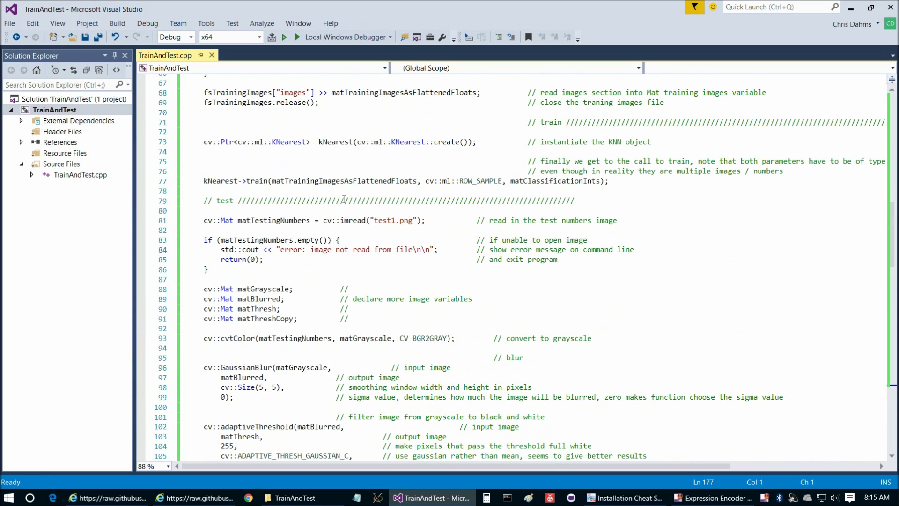
pyautogui.click(396, 220)
pyautogui.write('2')
pyautogui.hotkey('ctrl', 'F5')
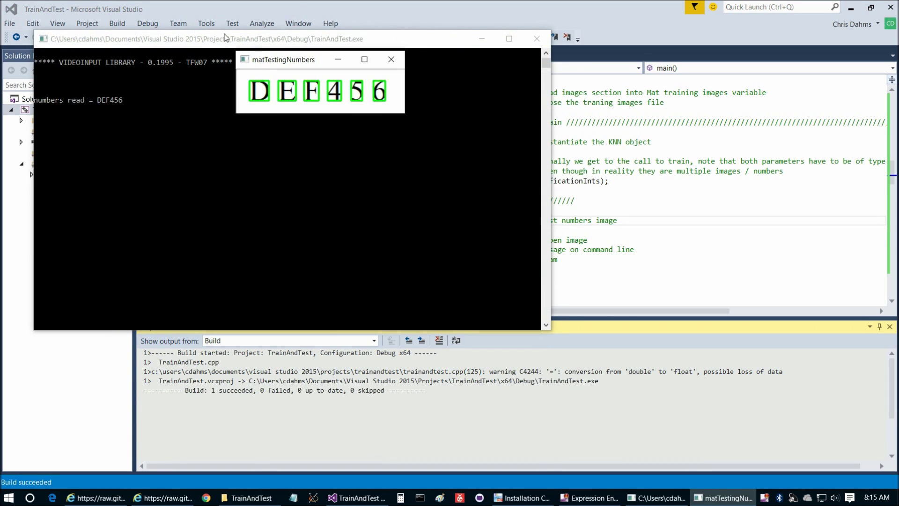
pyautogui.moveTo(226, 38); pyautogui.dragTo(307, 144)
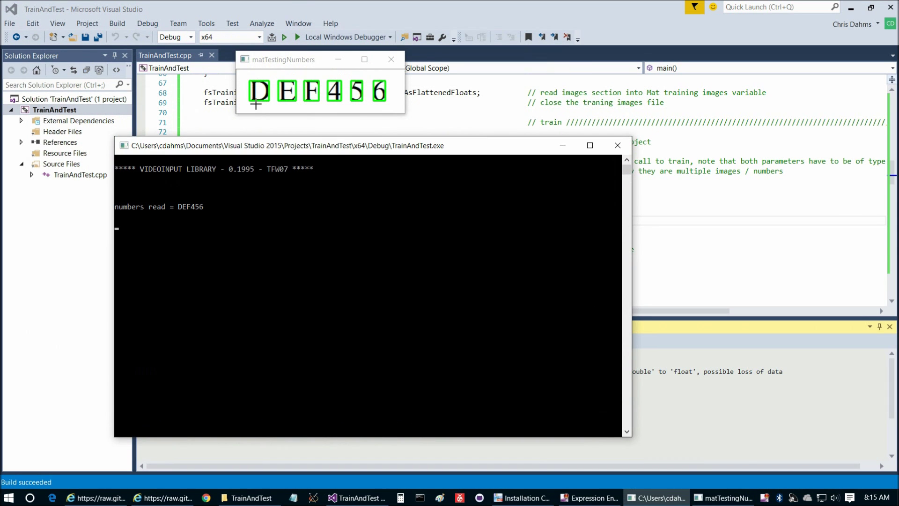
pyautogui.moveTo(156, 209); pyautogui.dragTo(238, 210)
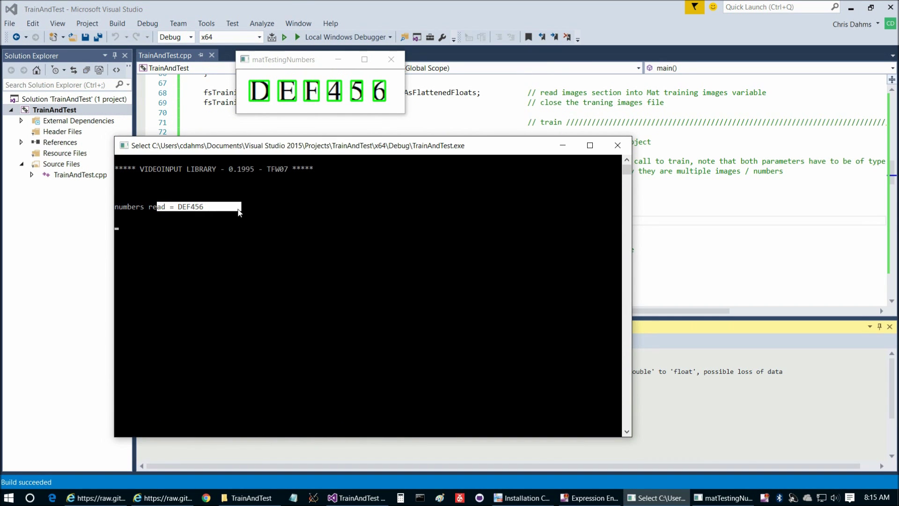
pyautogui.click(322, 86)
pyautogui.press('Return')
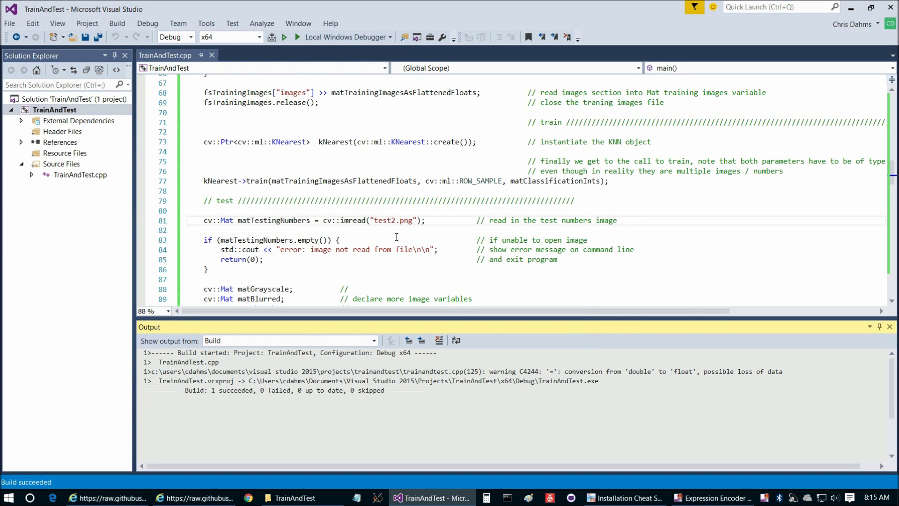
# - Make line 81 load test3.png, rerun, and highlight the XYZ789 console result
pyautogui.click(396, 220)
pyautogui.press('BackSpace')
pyautogui.write('3')
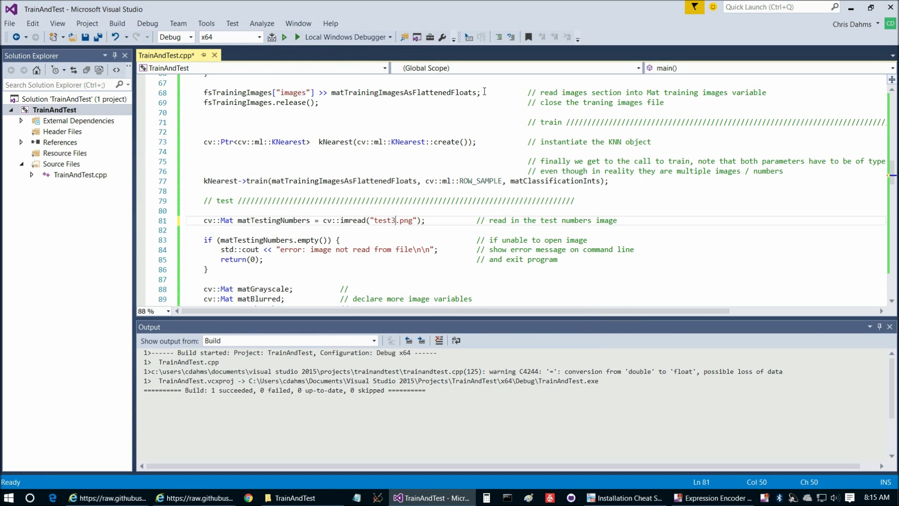
pyautogui.hotkey('ctrl', 'F5')
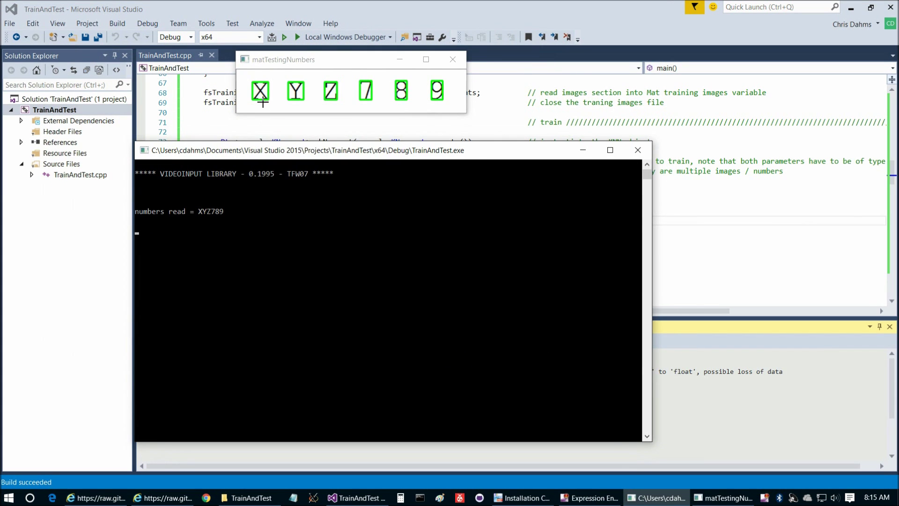
pyautogui.moveTo(191, 211); pyautogui.dragTo(231, 210)
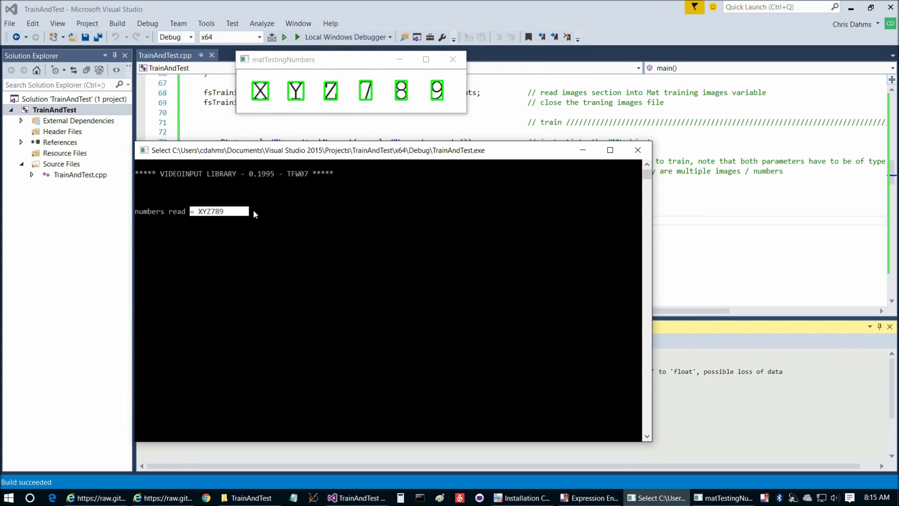